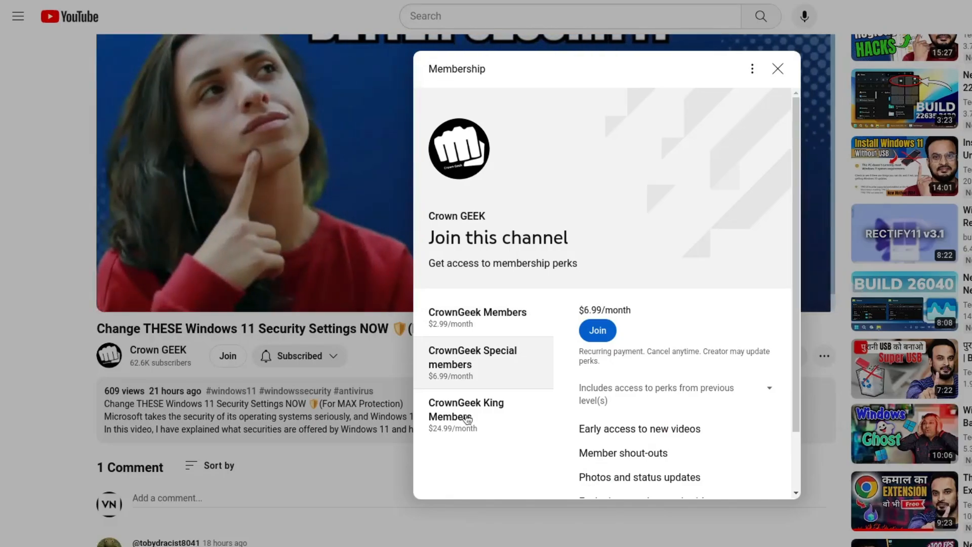
Step: Review the perks of the CrownGeek King Members level in the channel membership offer
{"action": "left_click", "coordinate": [469, 419]}
{"action": "scroll", "coordinate": [627, 425], "scroll_direction": "down", "scroll_amount": 2}
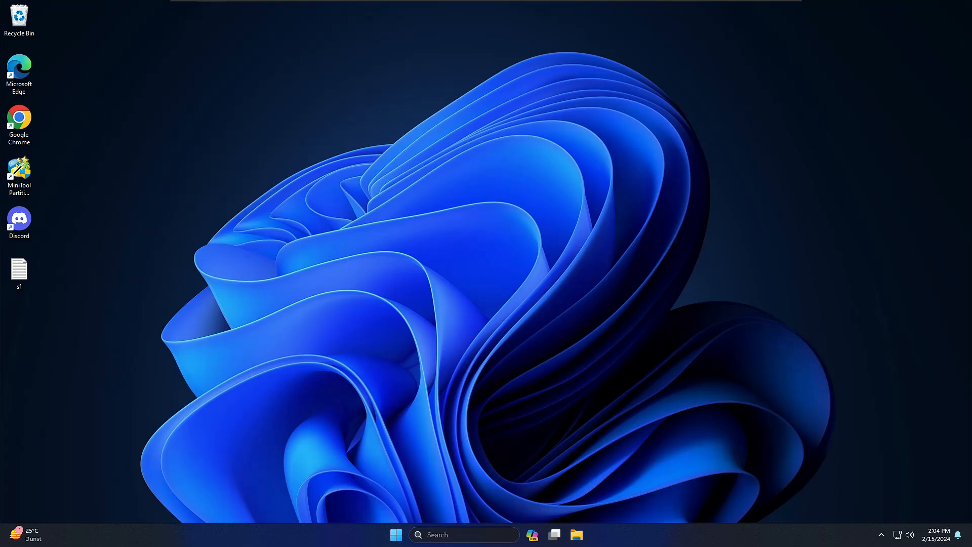
Step: Search Windows for "serv", open the Services console and reposition its window
{"action": "left_click", "coordinate": [462, 539]}
{"action": "type", "text": "serv"}
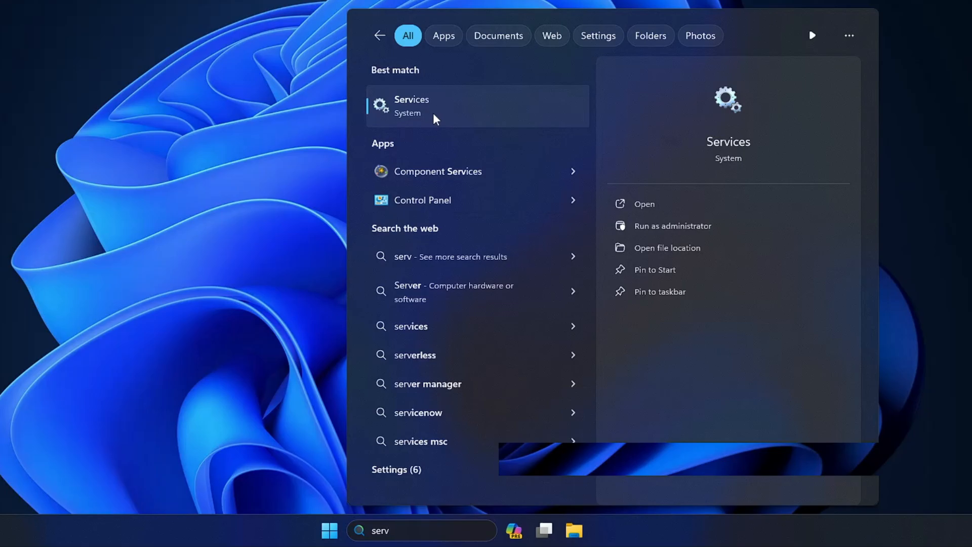
{"action": "left_click", "coordinate": [457, 108]}
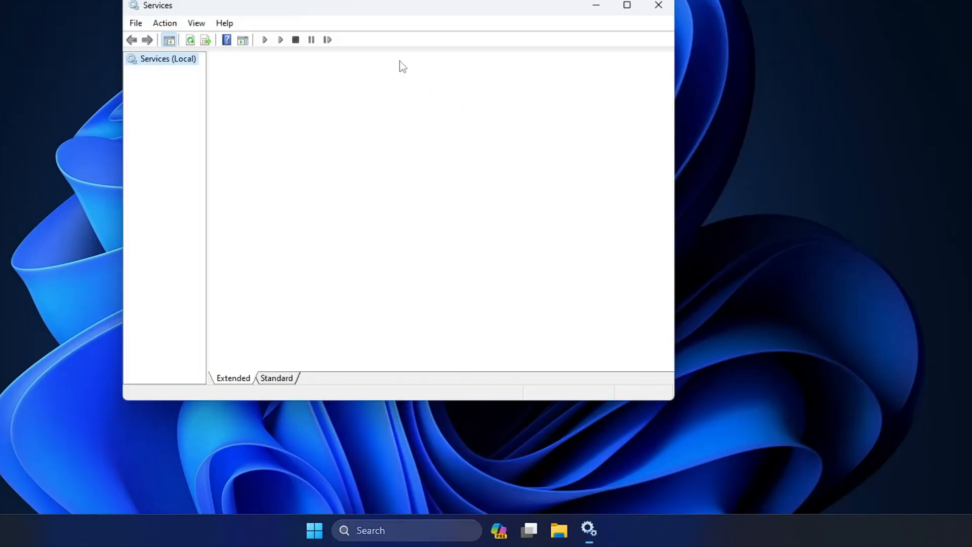
{"action": "left_click_drag", "start_coordinate": [368, 2], "coordinate": [389, 1]}
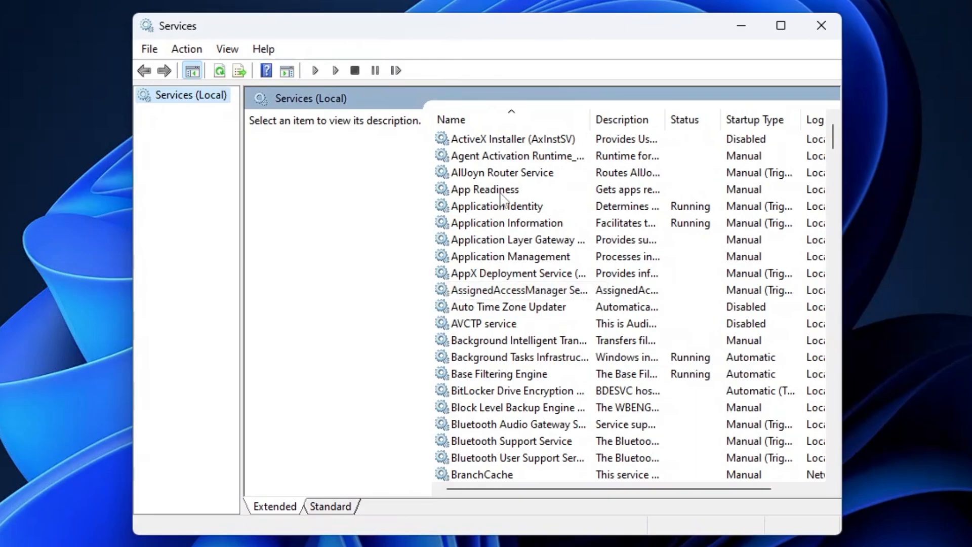
Step: Set the SysMain service's startup type to Disabled, stop the service and apply the change
{"action": "left_click", "coordinate": [502, 193]}
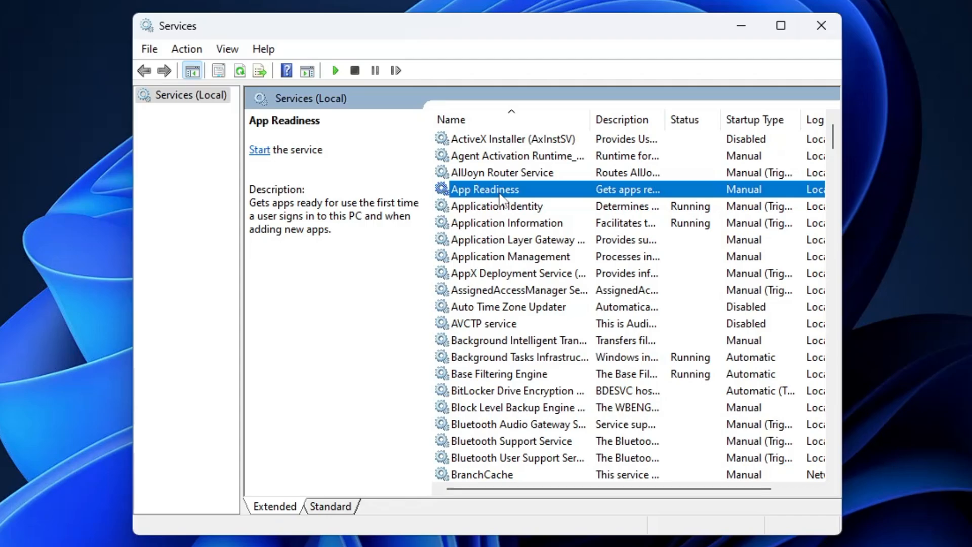
{"action": "key", "text": "s"}
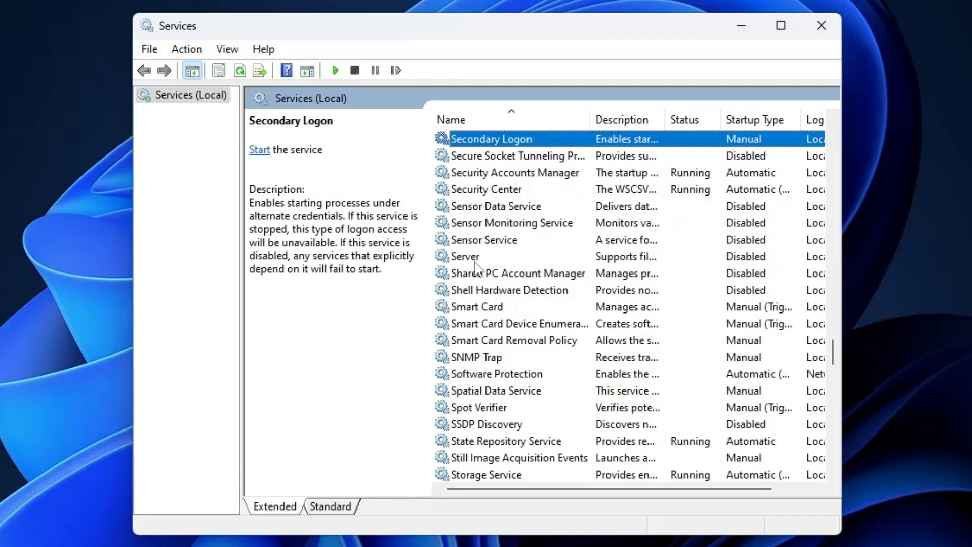
{"action": "scroll", "coordinate": [493, 435], "scroll_direction": "down", "scroll_amount": 3}
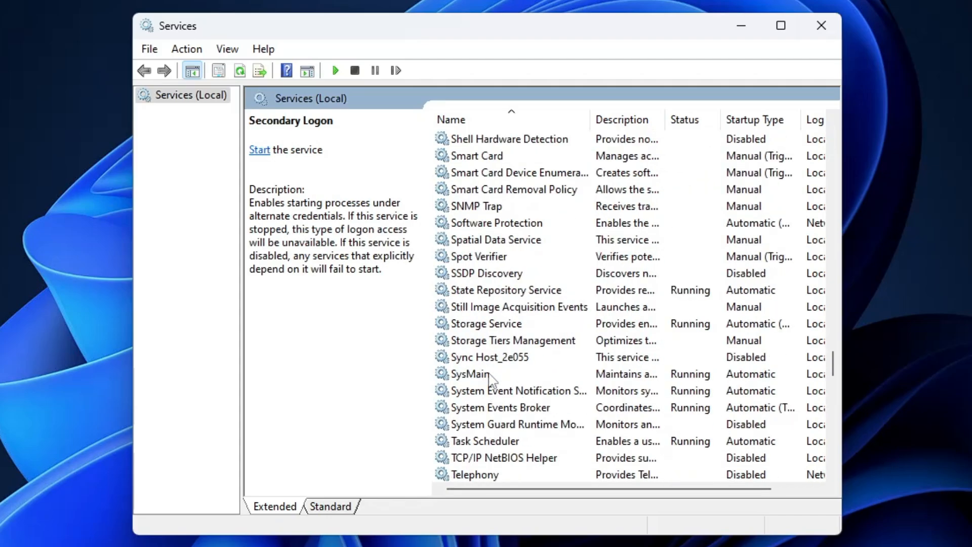
{"action": "double_click", "coordinate": [471, 374]}
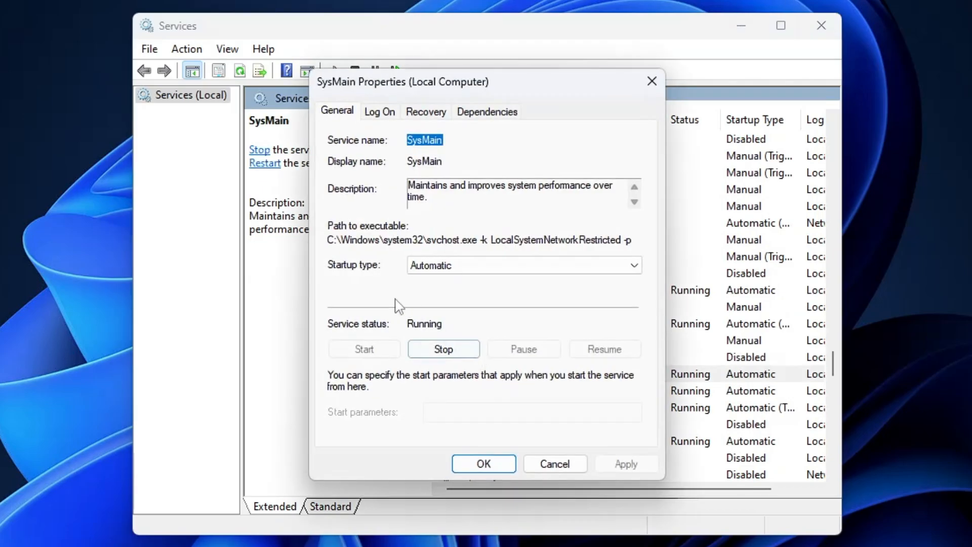
{"action": "left_click", "coordinate": [466, 269]}
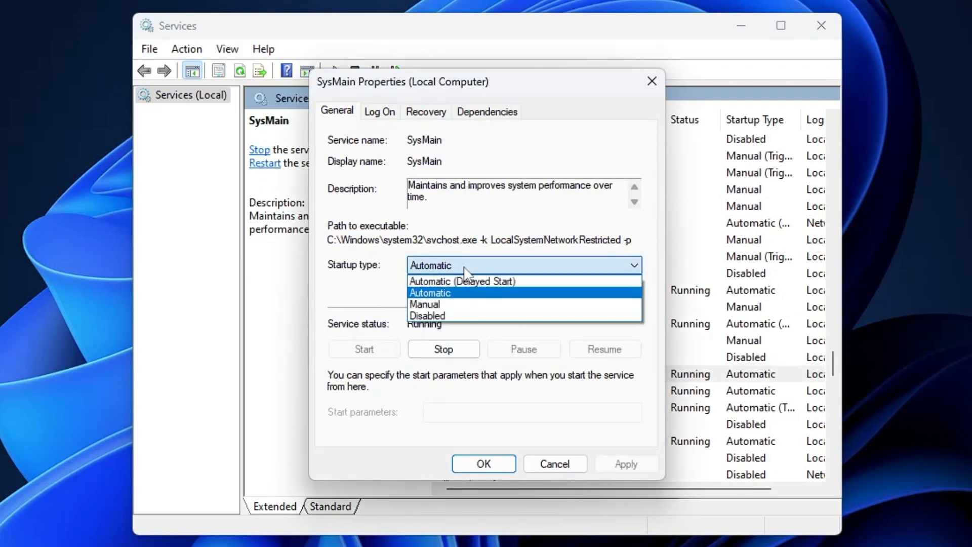
{"action": "left_click", "coordinate": [442, 316]}
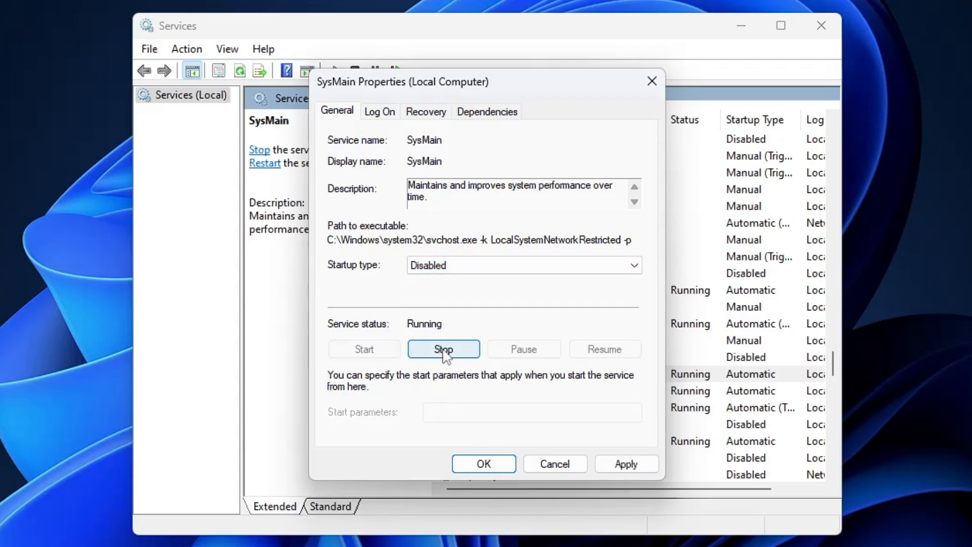
{"action": "left_click", "coordinate": [444, 349]}
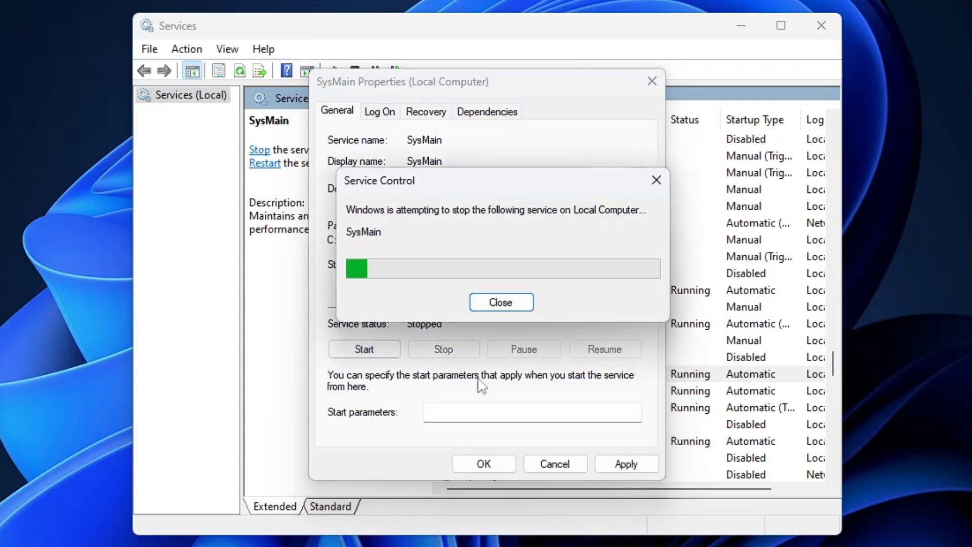
{"action": "left_click", "coordinate": [645, 470]}
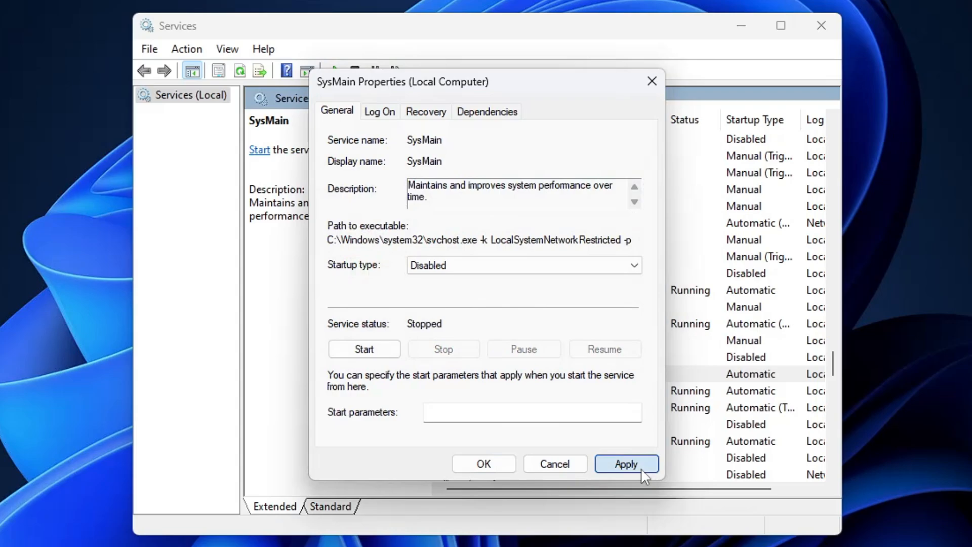
{"action": "left_click", "coordinate": [488, 471]}
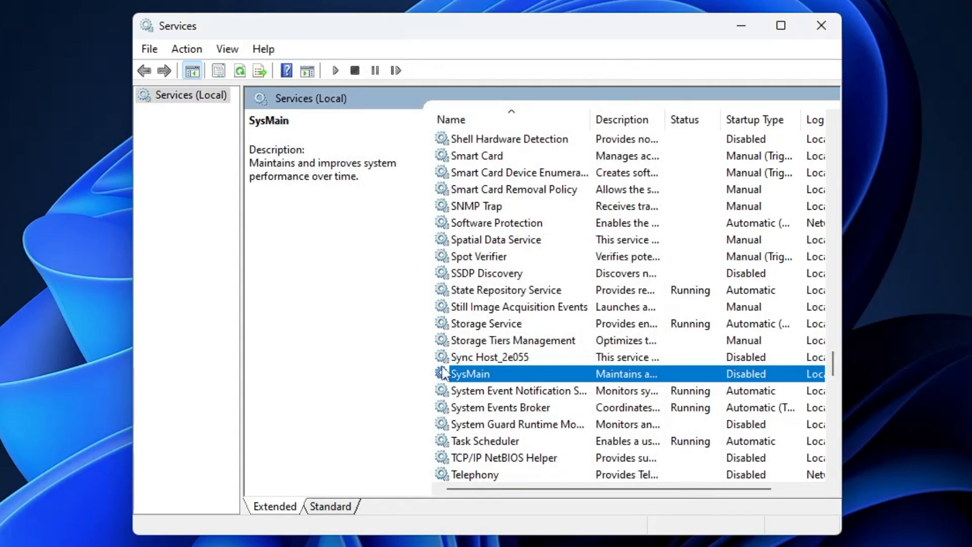
Step: Set the BitLocker Drive Encryption Service's startup type to Disabled and apply the change
{"action": "left_click_drag", "start_coordinate": [834, 364], "coordinate": [844, 114]}
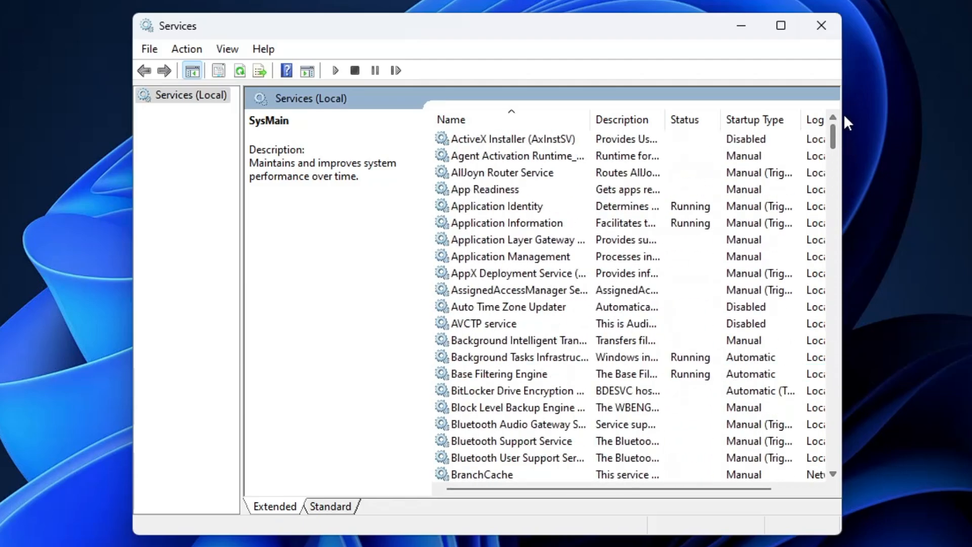
{"action": "left_click", "coordinate": [506, 155]}
{"action": "left_click", "coordinate": [470, 223]}
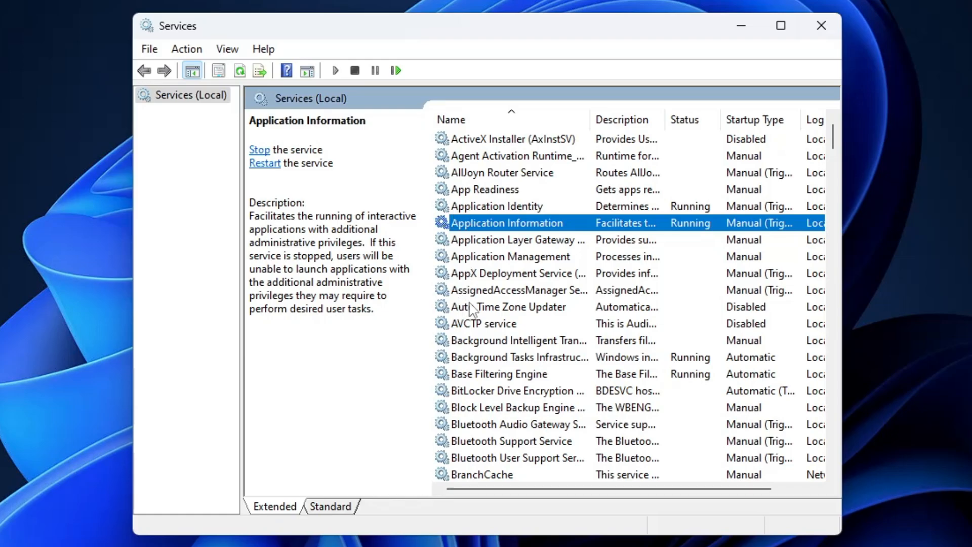
{"action": "scroll", "coordinate": [474, 304], "scroll_direction": "down", "scroll_amount": 2}
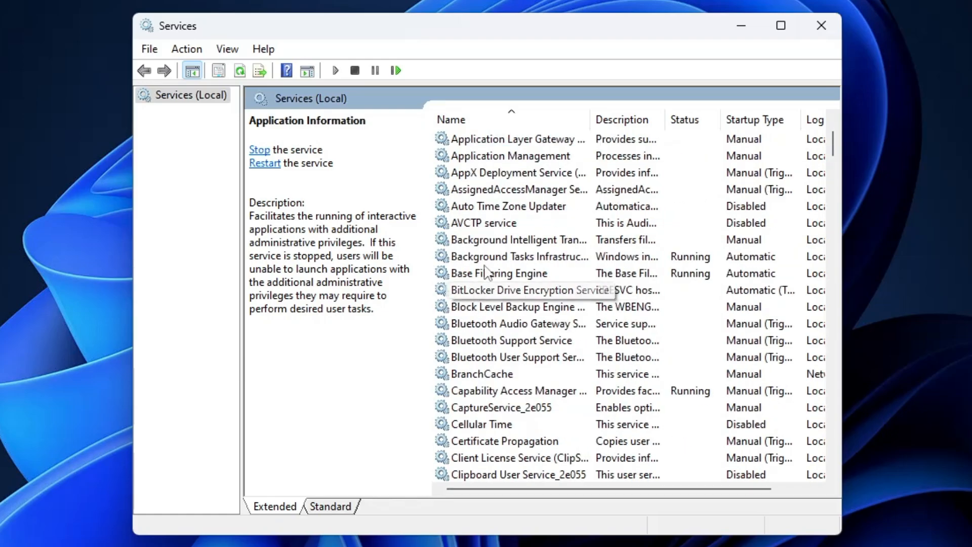
{"action": "left_click", "coordinate": [487, 260]}
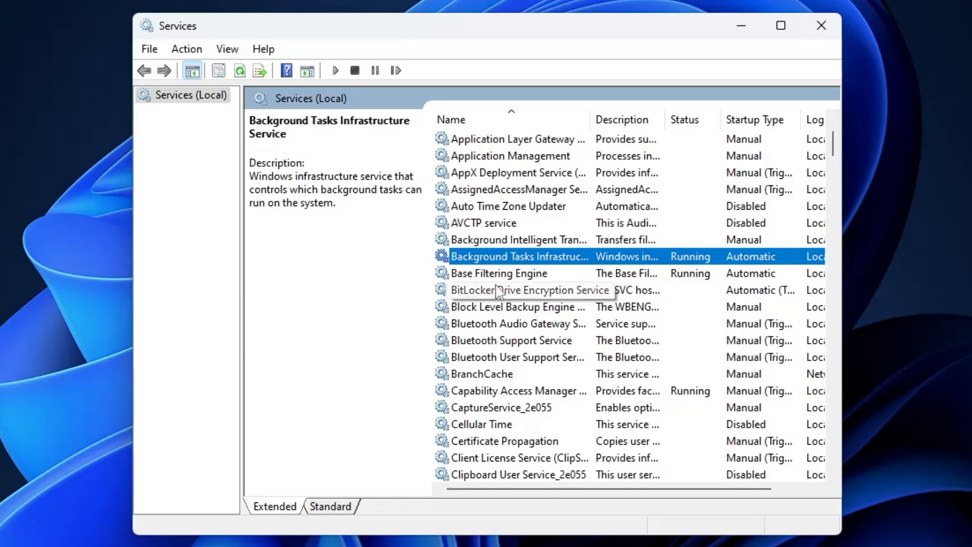
{"action": "left_click", "coordinate": [496, 291]}
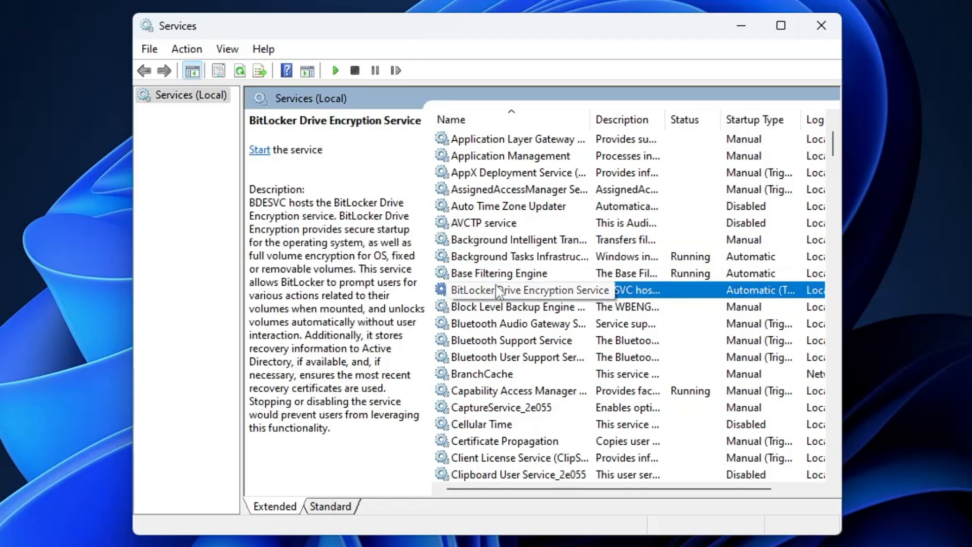
{"action": "double_click", "coordinate": [481, 292]}
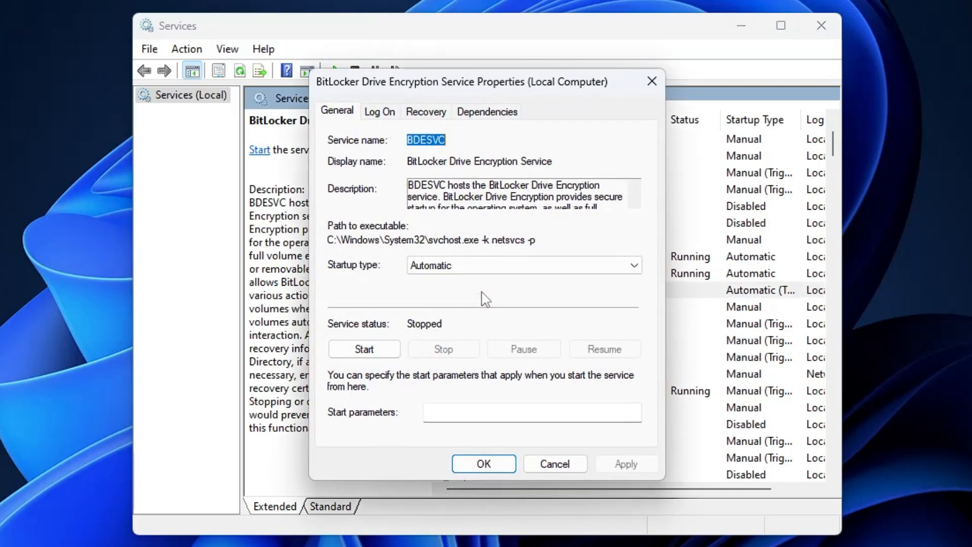
{"action": "left_click", "coordinate": [462, 268]}
{"action": "left_click", "coordinate": [449, 312]}
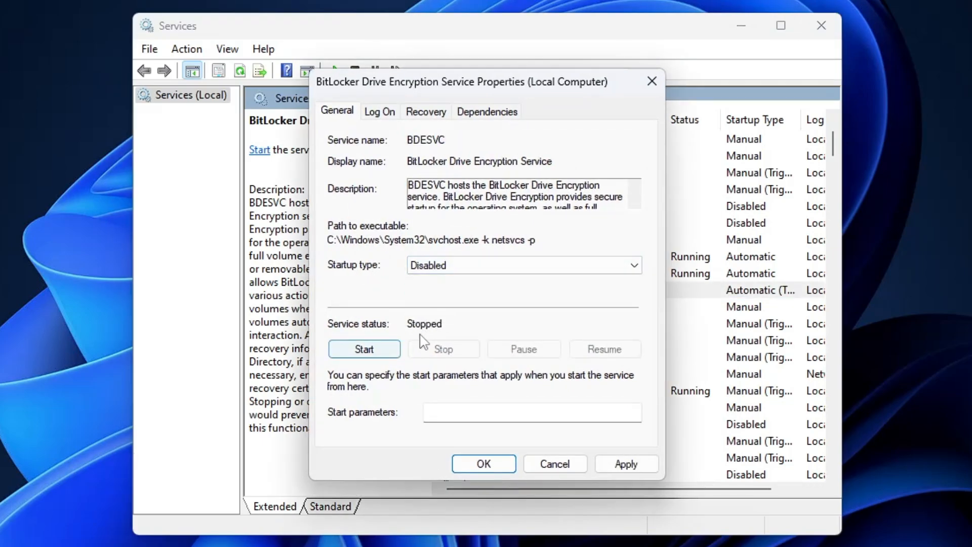
{"action": "left_click", "coordinate": [625, 464]}
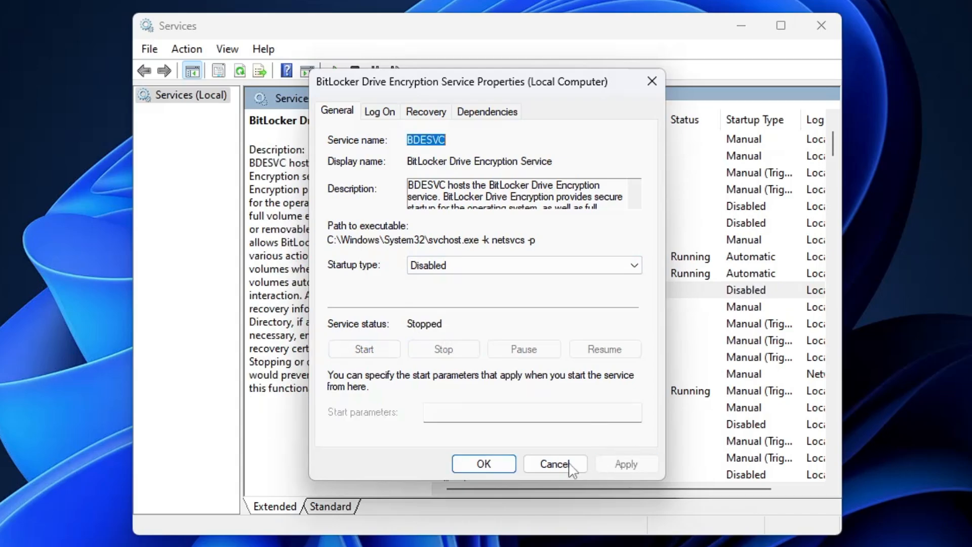
{"action": "left_click", "coordinate": [503, 469]}
Step: Try to apply the Disabled startup type to the GameDVR and Broadcast User Service, and close its properties
{"action": "left_click", "coordinate": [491, 326]}
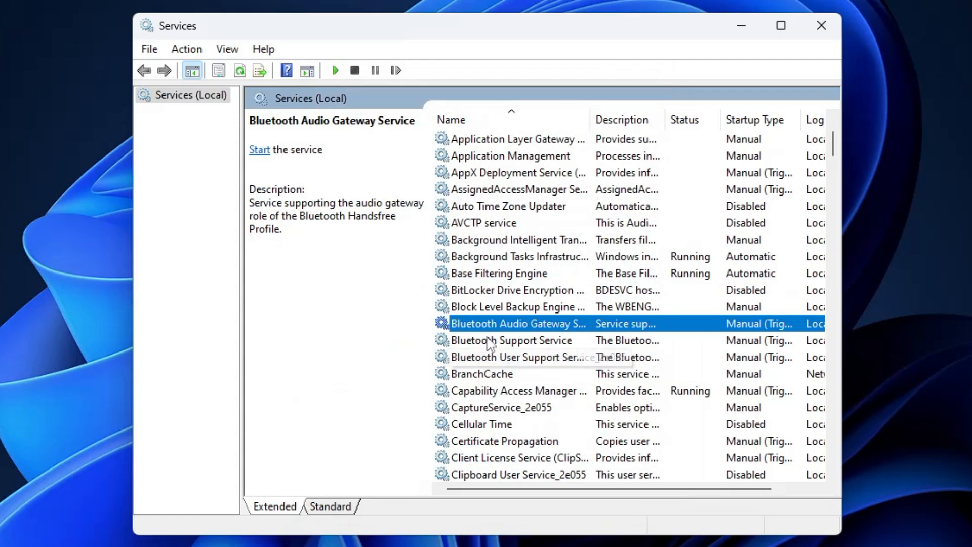
{"action": "left_click", "coordinate": [501, 358]}
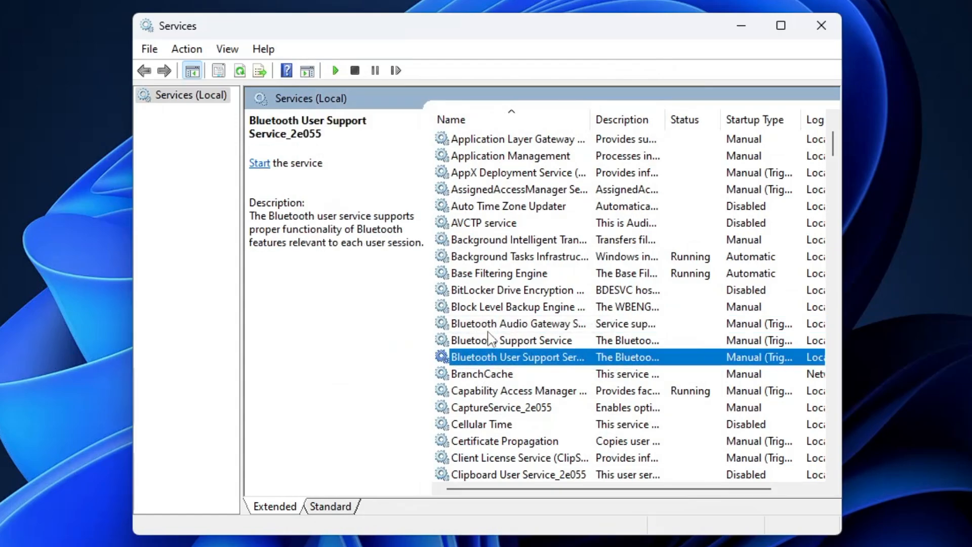
{"action": "scroll", "coordinate": [490, 341], "scroll_direction": "down", "scroll_amount": 1}
{"action": "scroll", "coordinate": [491, 341], "scroll_direction": "down", "scroll_amount": 15}
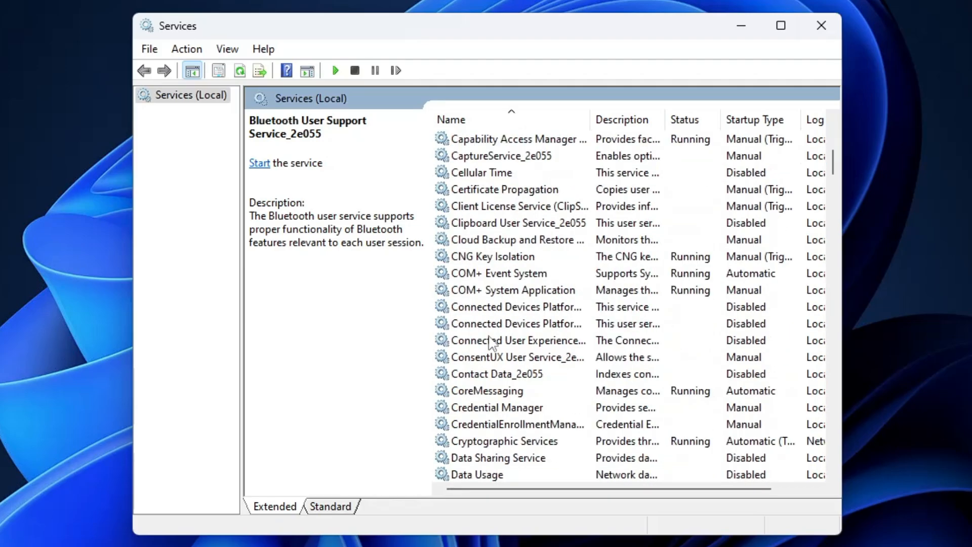
{"action": "left_click", "coordinate": [493, 360]}
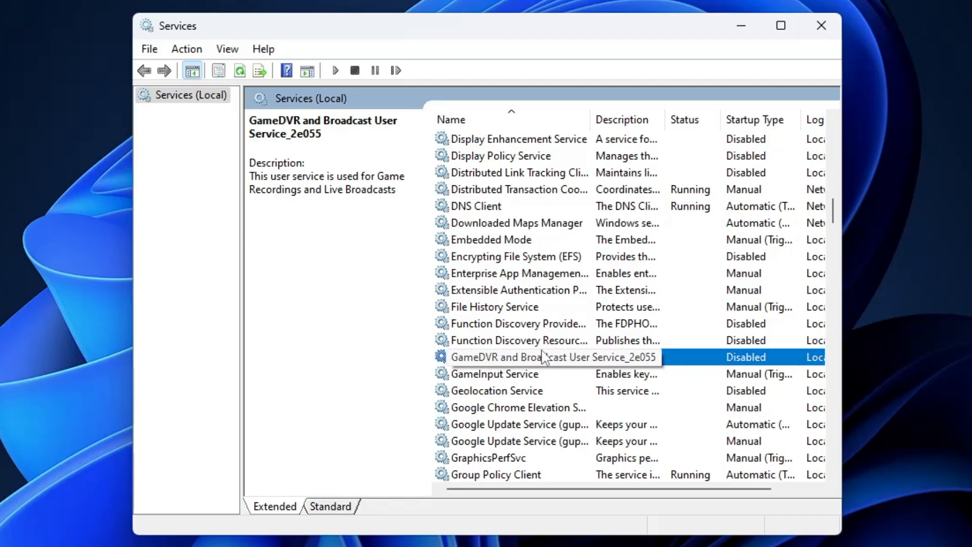
{"action": "double_click", "coordinate": [528, 360]}
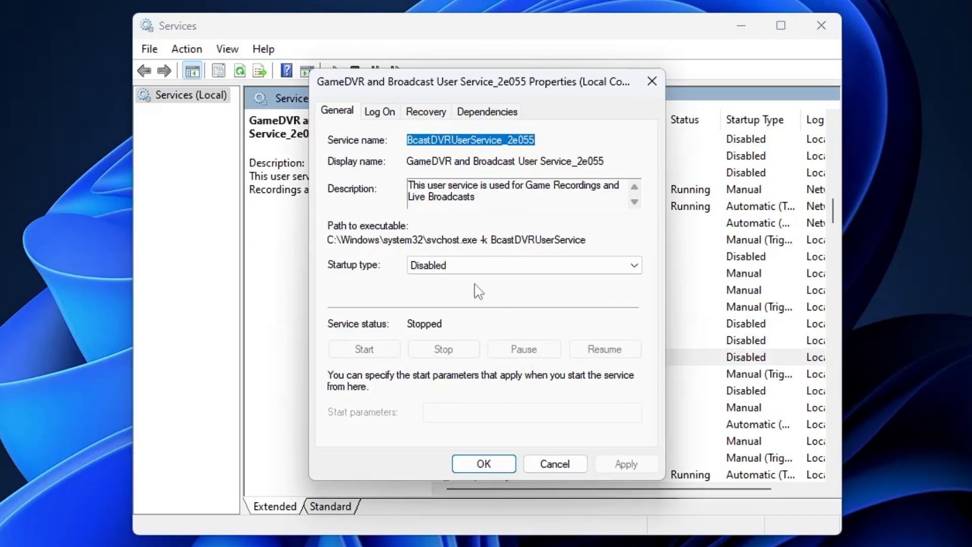
{"action": "left_click", "coordinate": [449, 265]}
{"action": "left_click", "coordinate": [446, 316]}
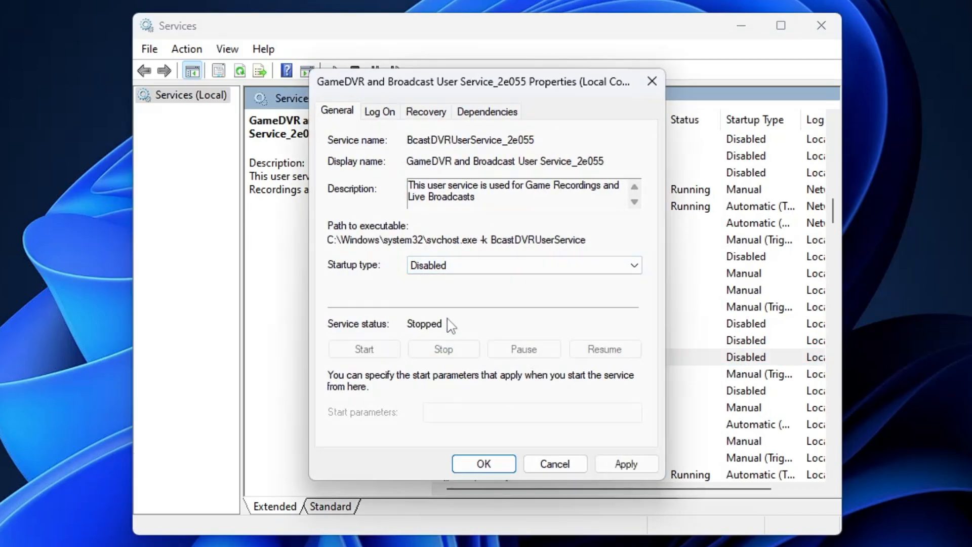
{"action": "left_click", "coordinate": [614, 465]}
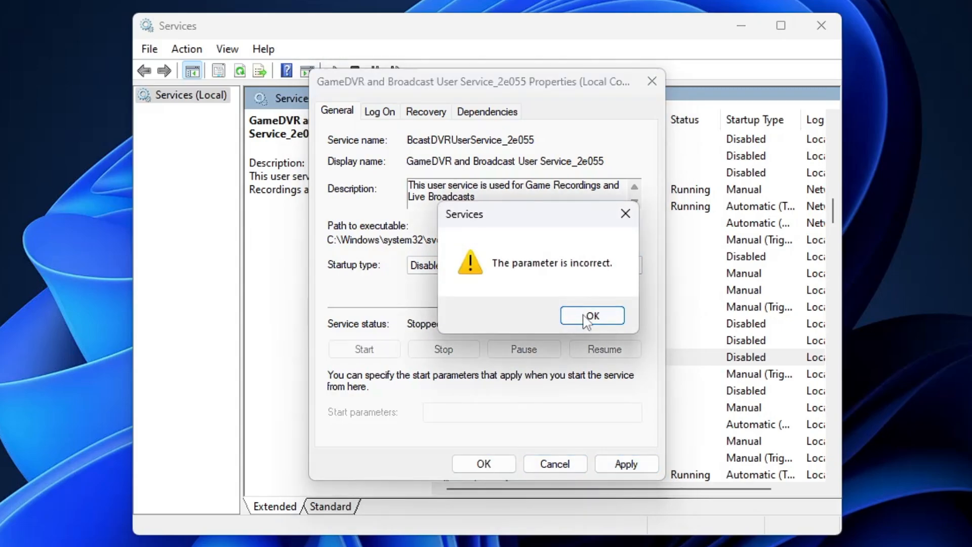
{"action": "left_click", "coordinate": [589, 317]}
{"action": "left_click", "coordinate": [484, 464]}
Step: Review the Geolocation Service and the Hyper-V services, and close the Services console
{"action": "scroll", "coordinate": [494, 355], "scroll_direction": "down", "scroll_amount": 1}
{"action": "left_click", "coordinate": [494, 344]}
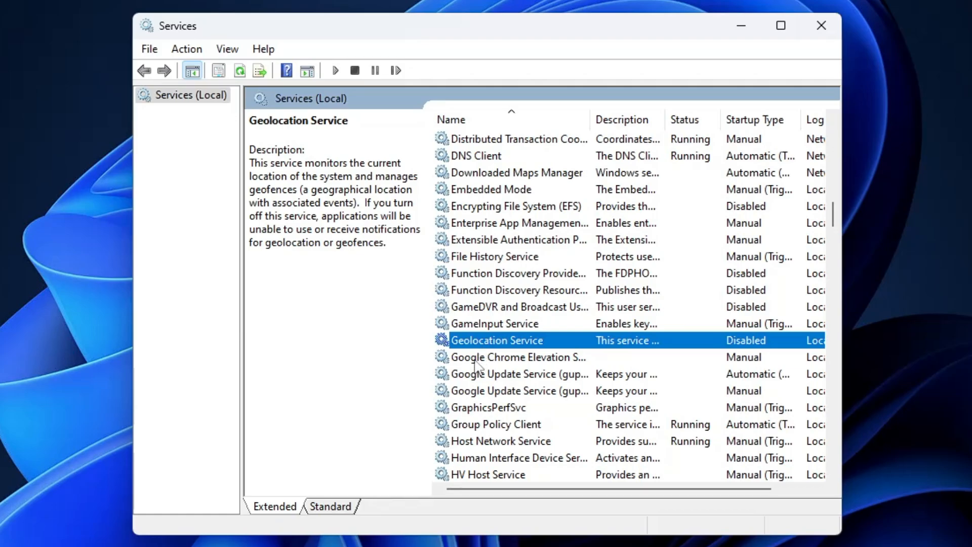
{"action": "scroll", "coordinate": [468, 395], "scroll_direction": "down", "scroll_amount": 1}
{"action": "scroll", "coordinate": [475, 431], "scroll_direction": "down", "scroll_amount": 2}
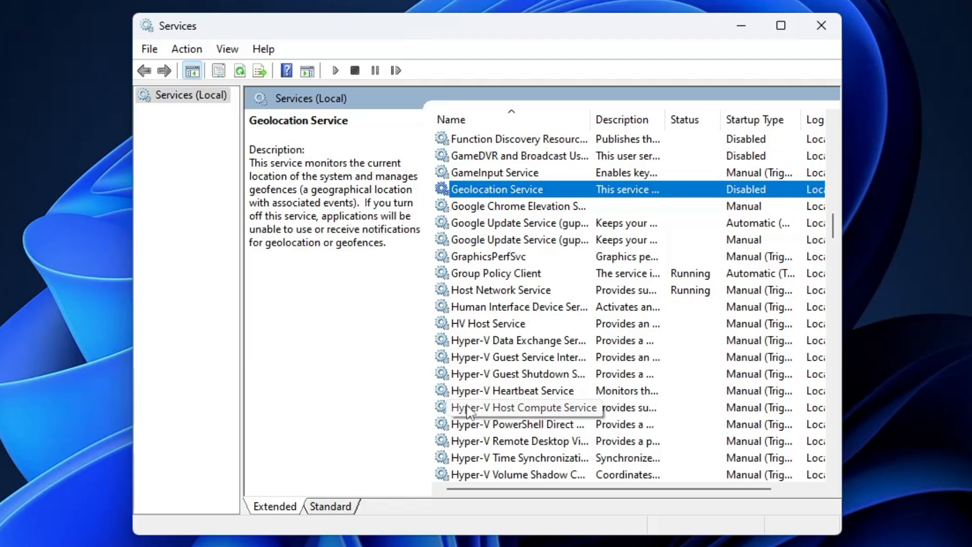
{"action": "scroll", "coordinate": [468, 410], "scroll_direction": "down", "scroll_amount": 1}
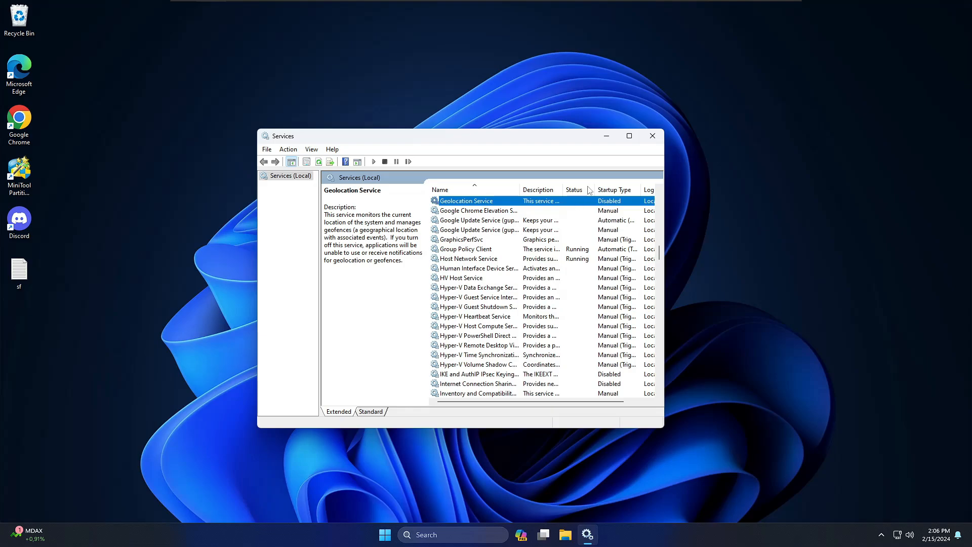
{"action": "left_click", "coordinate": [653, 136]}
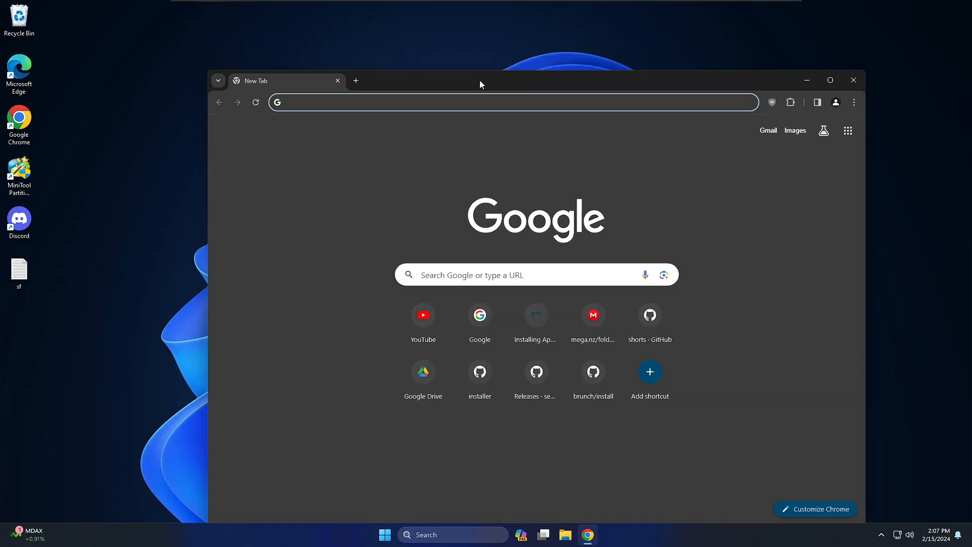
Step: Search the web for "amd driver update" and view the driver options on AMD's Drivers and Support page
{"action": "left_click_drag", "start_coordinate": [479, 80], "coordinate": [545, 60]}
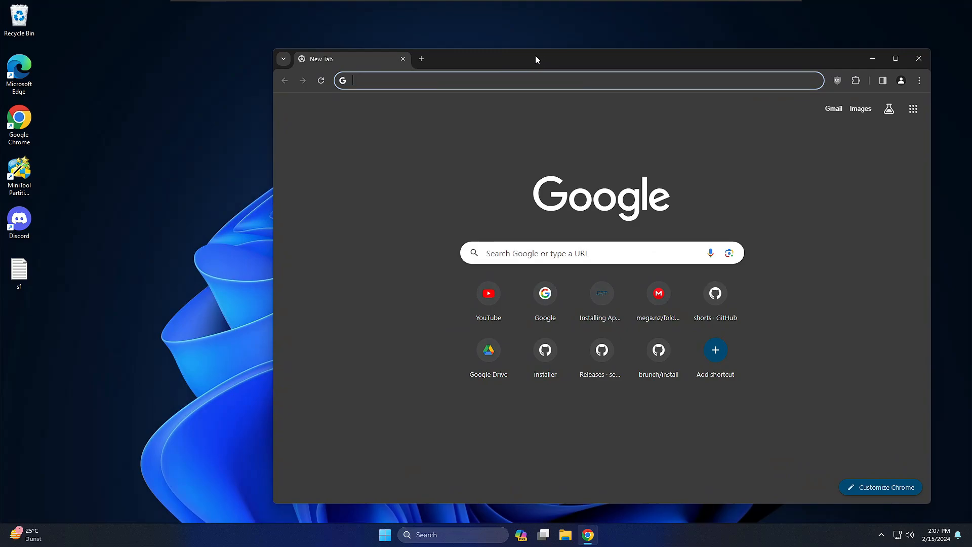
{"action": "type", "text": "amd d"}
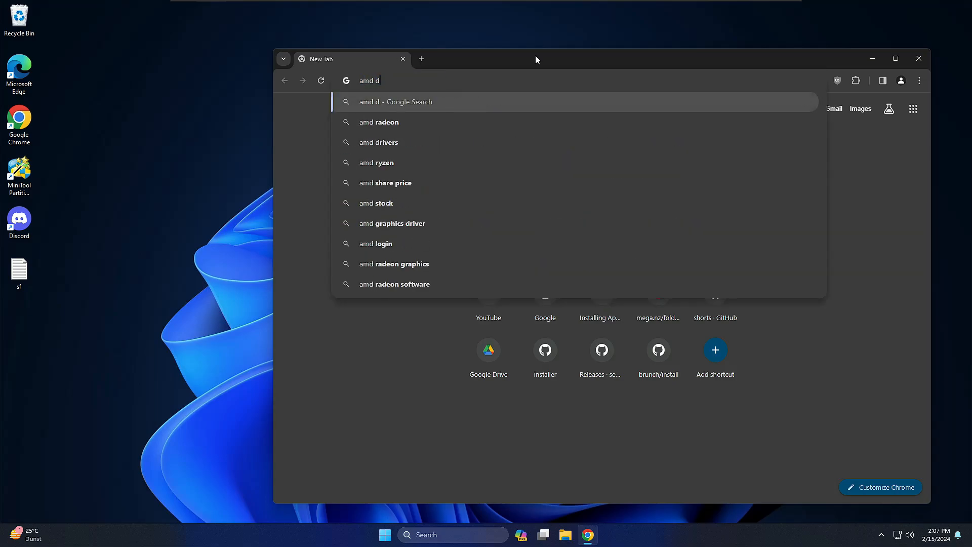
{"action": "type", "text": "river upda"}
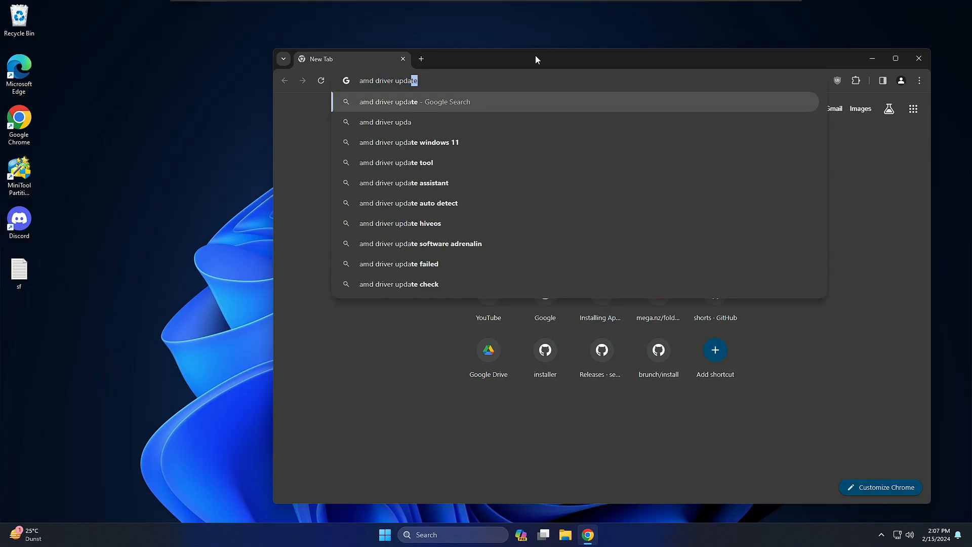
{"action": "type", "text": "te"}
{"action": "key", "text": "Return"}
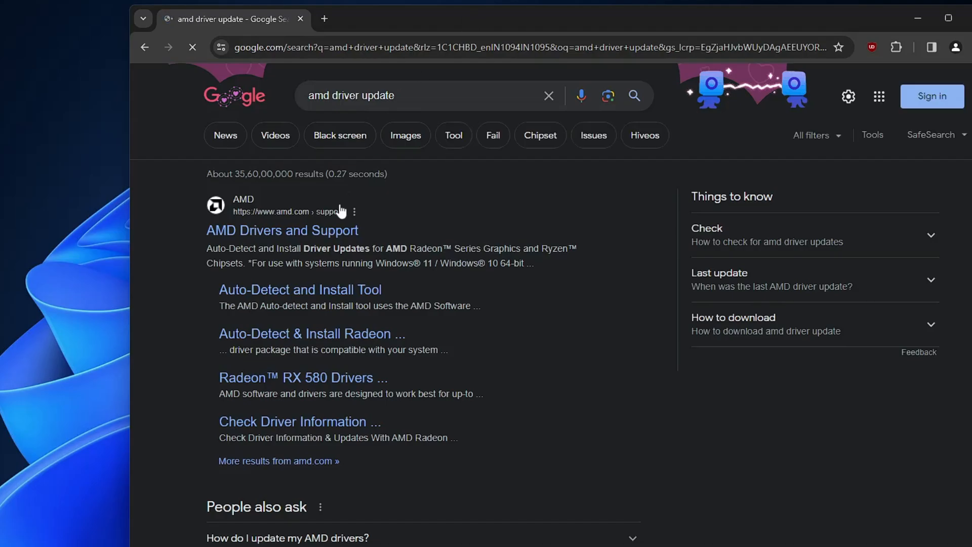
{"action": "left_click", "coordinate": [259, 235]}
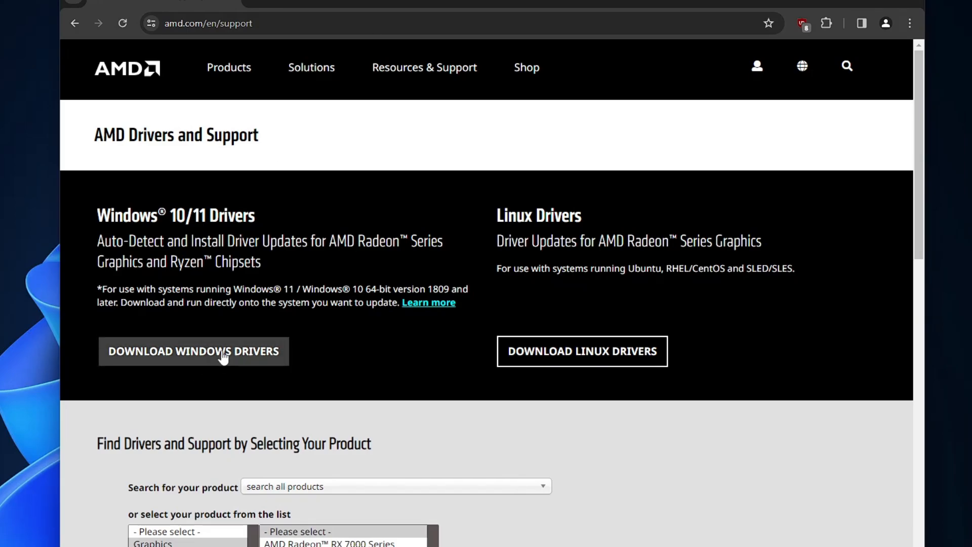
{"action": "scroll", "coordinate": [223, 357], "scroll_direction": "down", "scroll_amount": 3}
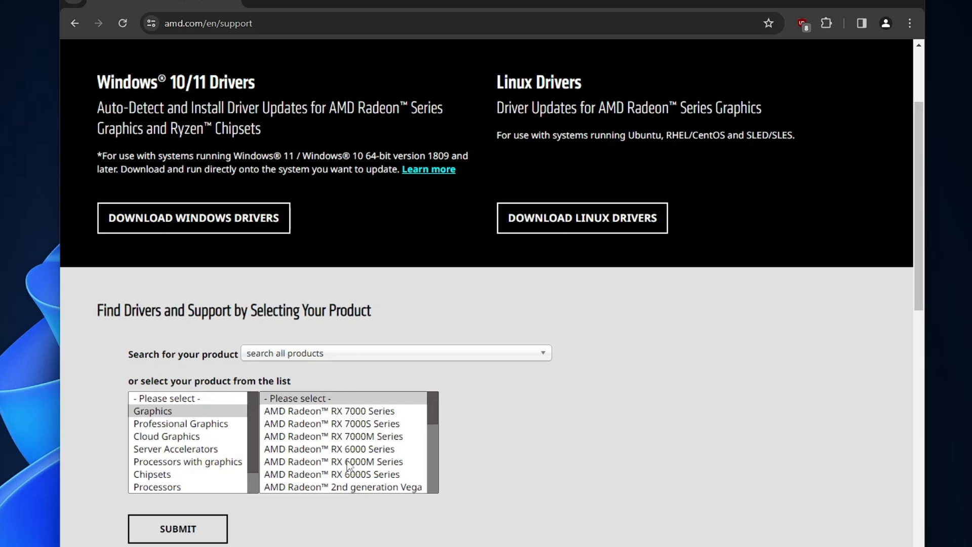
Step: Search for "intel driver update" in a separate browser tab and open the Intel Driver & Support Assistant result
{"action": "left_click", "coordinate": [265, 3]}
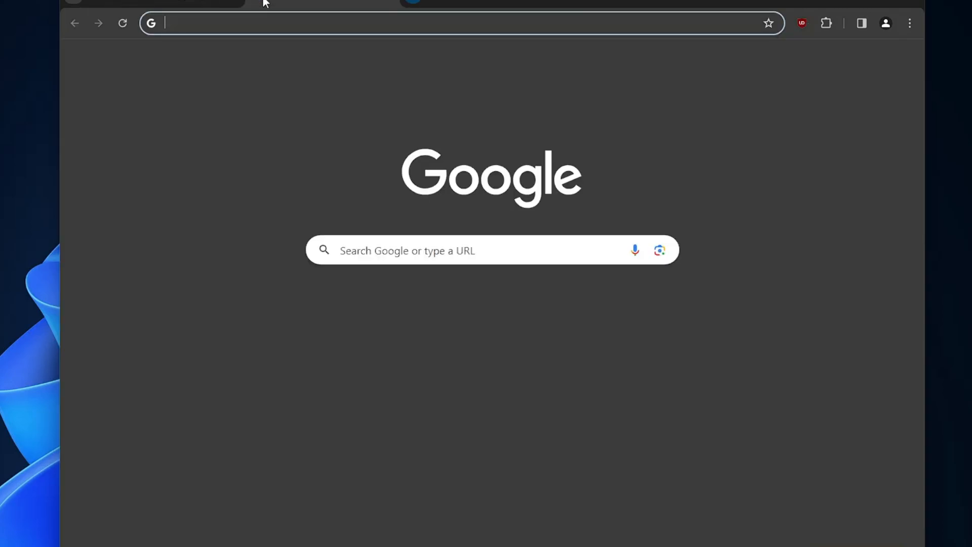
{"action": "type", "text": "inteldr"}
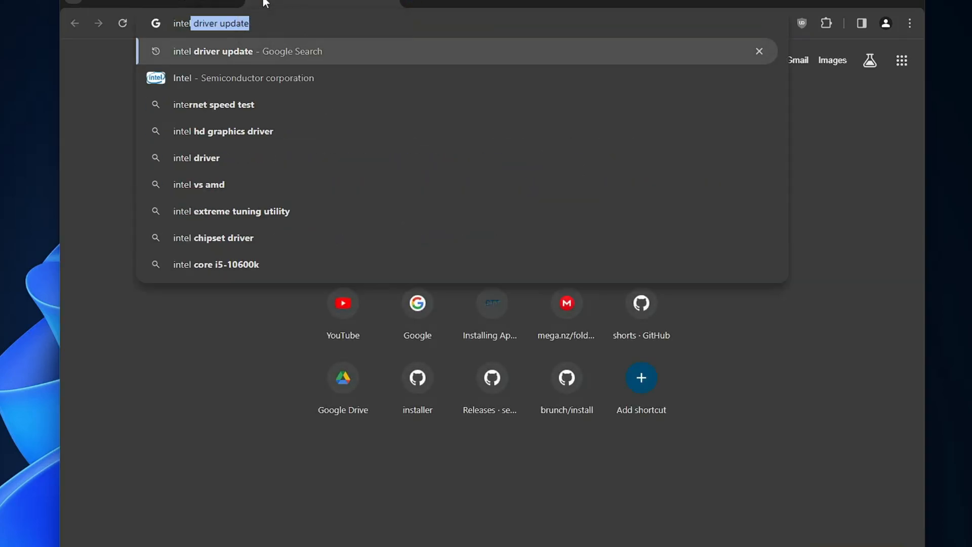
{"action": "key", "text": "BackSpace"}
{"action": "key", "text": "BackSpace"}
{"action": "type", "text": "driv"}
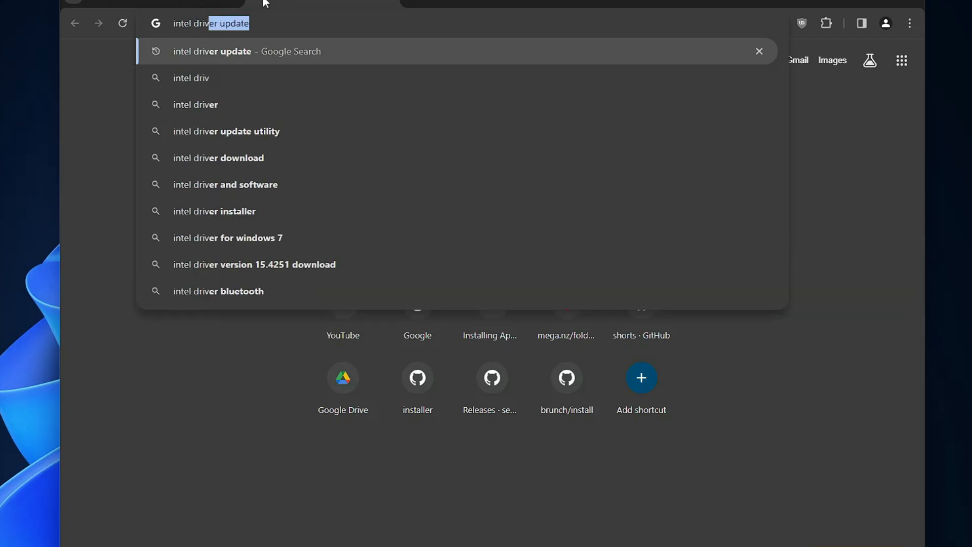
{"action": "key", "text": "Return"}
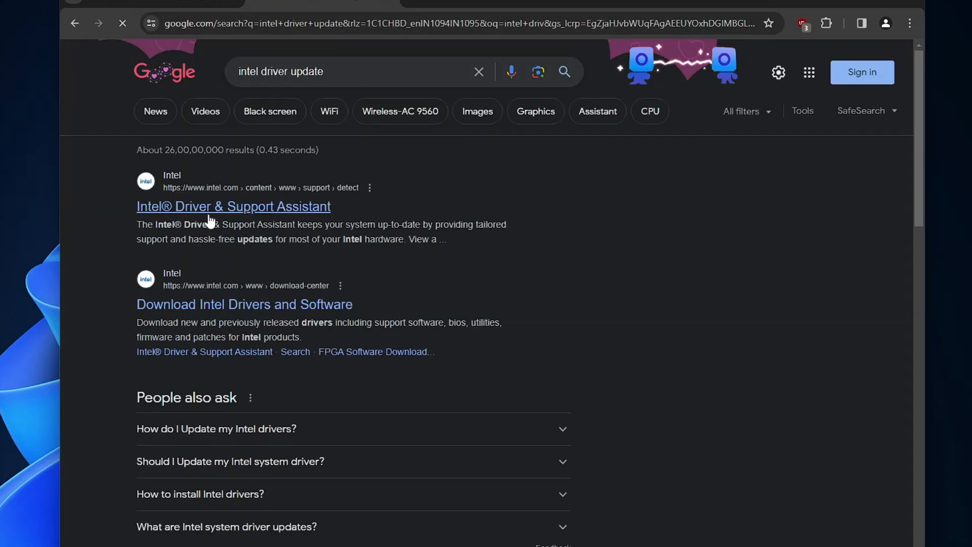
{"action": "left_click", "coordinate": [210, 217]}
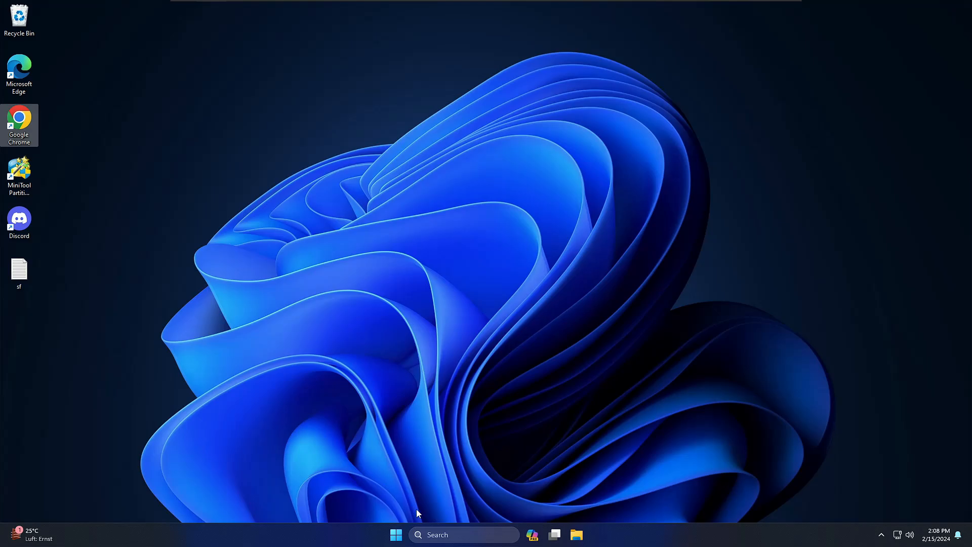
Step: Uninstall Microsoft Clipchamp from the pinned apps in Start
{"action": "left_click", "coordinate": [396, 535]}
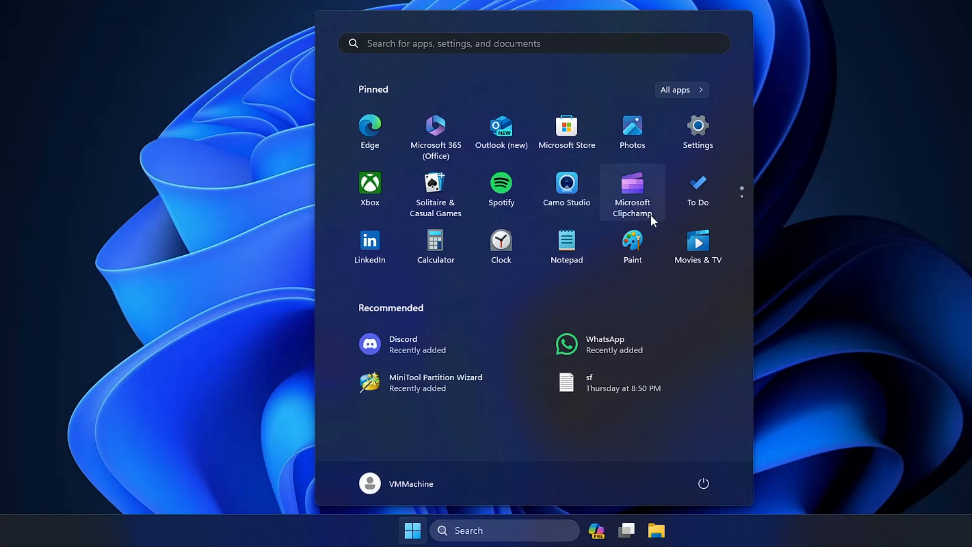
{"action": "right_click", "coordinate": [630, 191]}
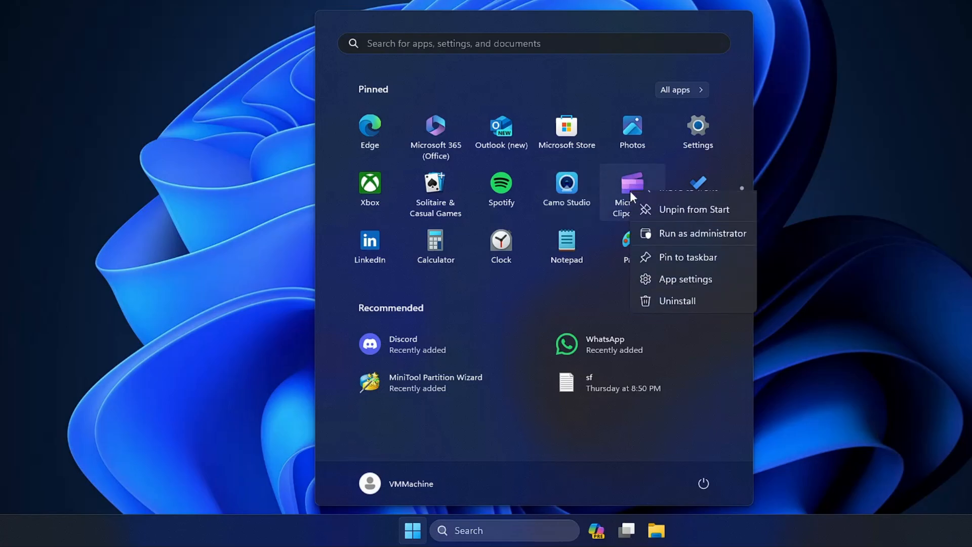
{"action": "left_click", "coordinate": [698, 318]}
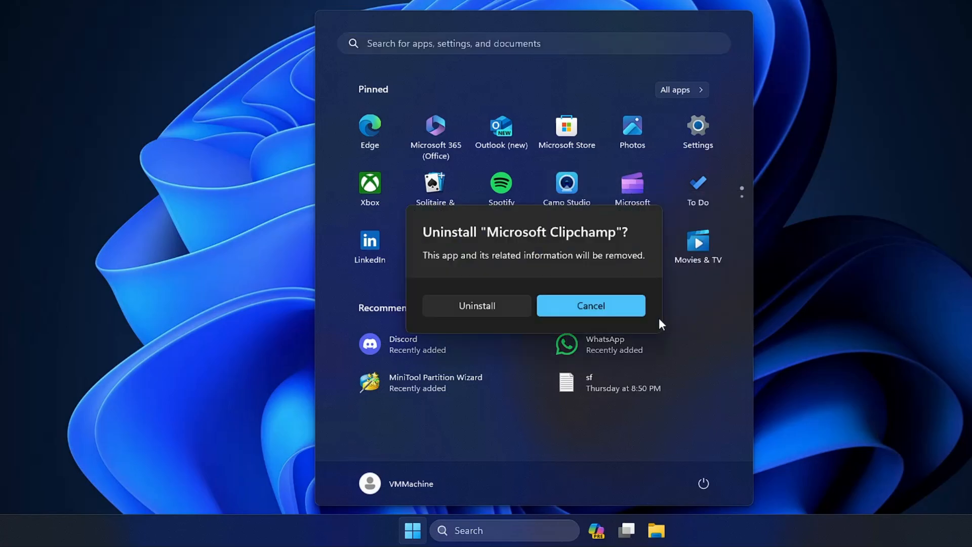
{"action": "left_click", "coordinate": [473, 306]}
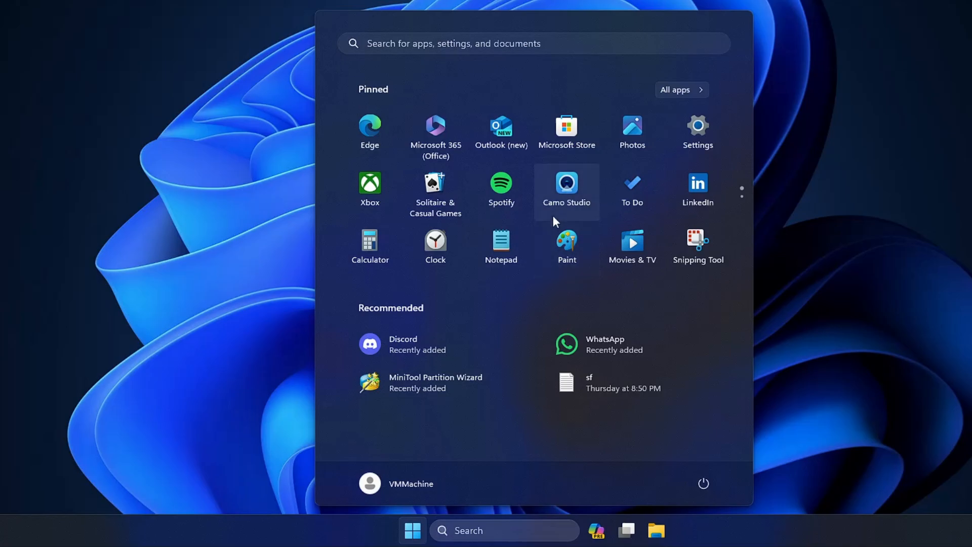
Step: Uninstall the pinned Camo Studio and To Do apps
{"action": "right_click", "coordinate": [576, 178]}
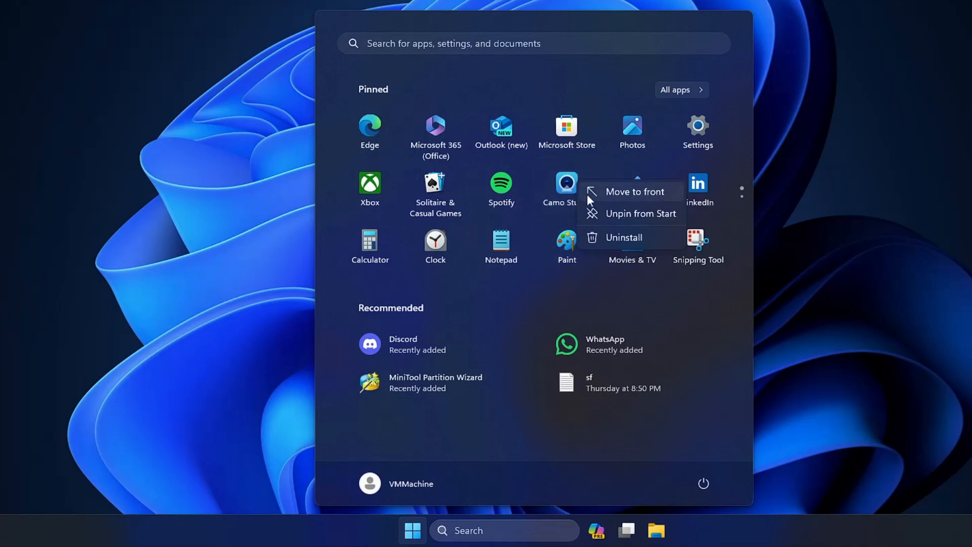
{"action": "left_click", "coordinate": [627, 237]}
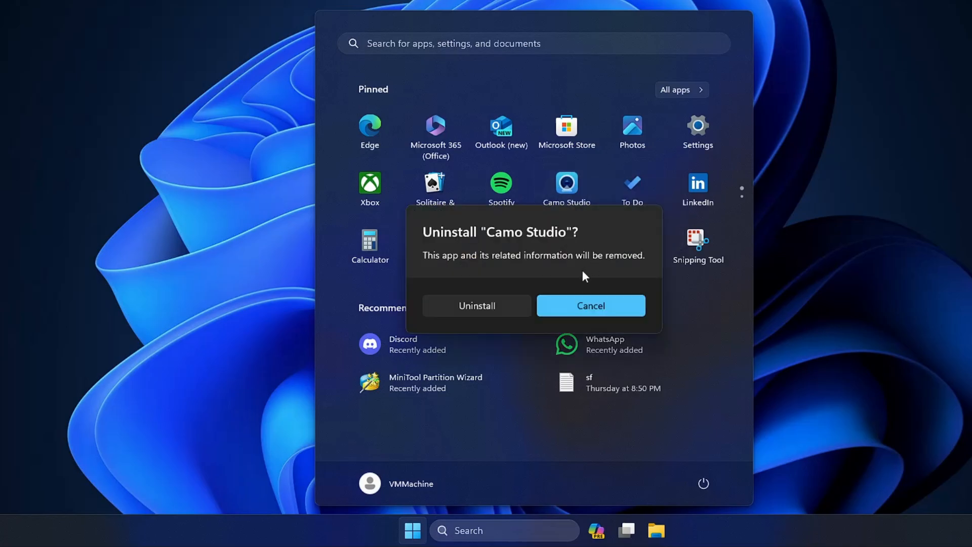
{"action": "left_click", "coordinate": [509, 304]}
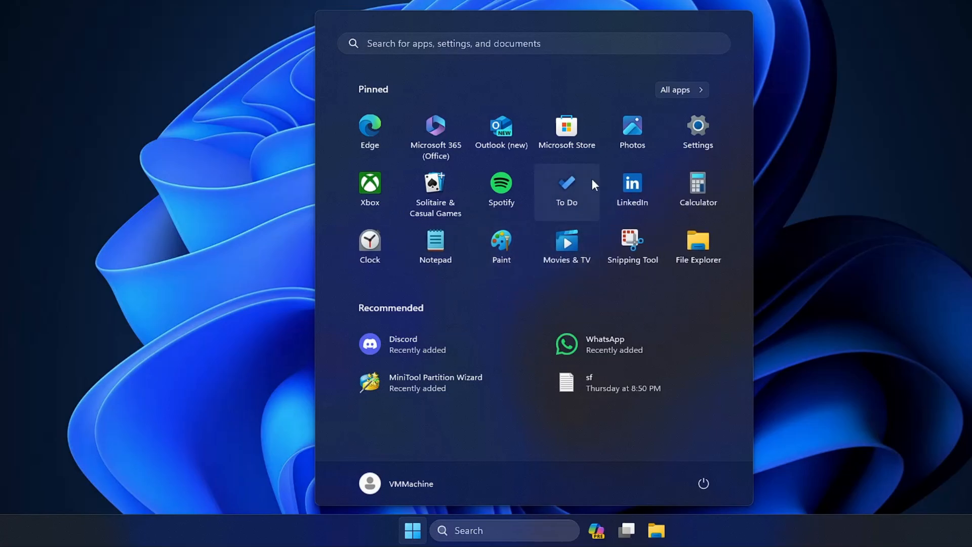
{"action": "right_click", "coordinate": [564, 187]}
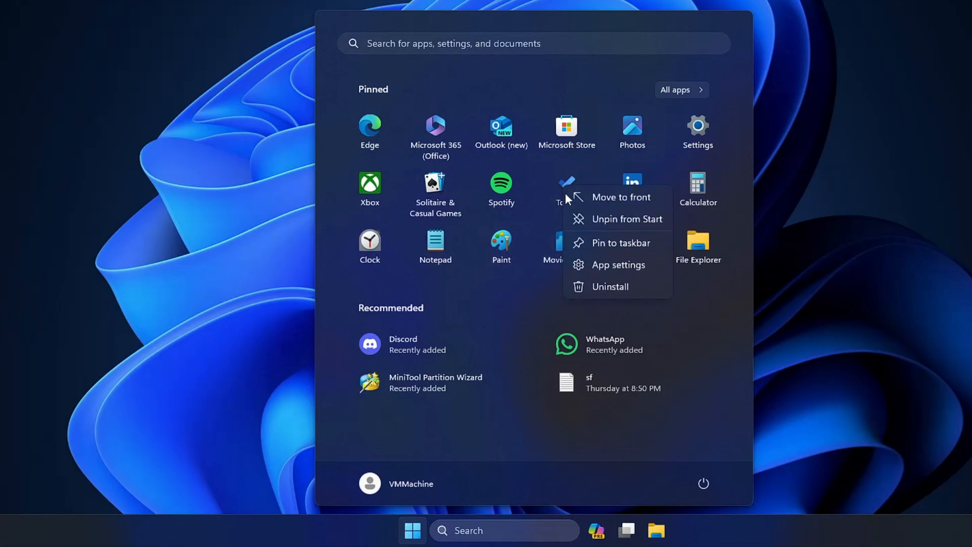
{"action": "left_click", "coordinate": [607, 285]}
{"action": "left_click", "coordinate": [497, 305]}
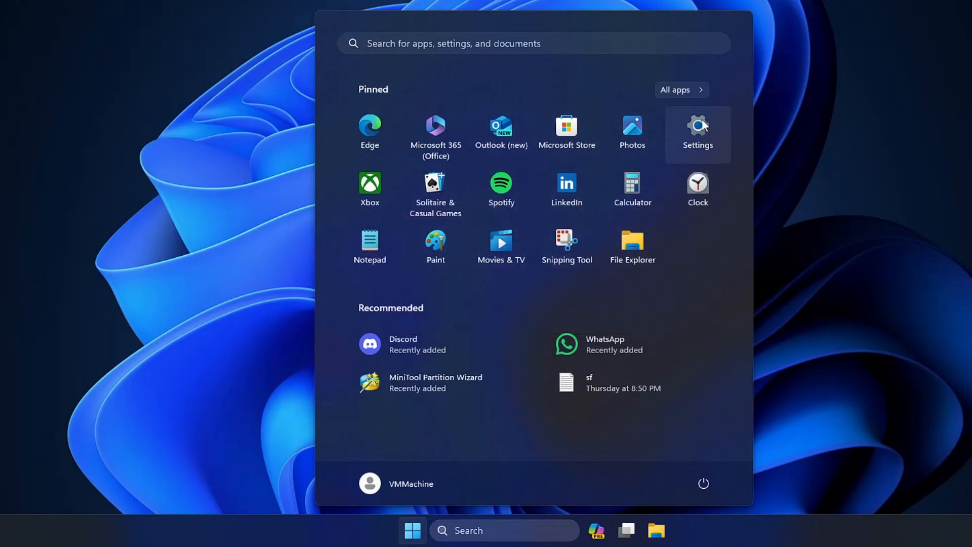
Step: Show the full list of installed apps and bring up the available actions for Cortana
{"action": "left_click", "coordinate": [673, 91]}
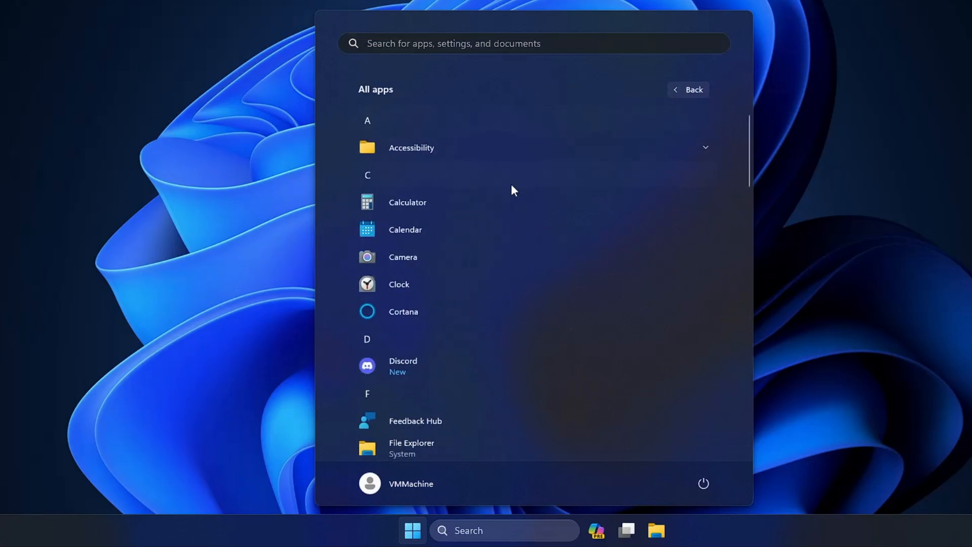
{"action": "scroll", "coordinate": [461, 208], "scroll_direction": "down", "scroll_amount": 2}
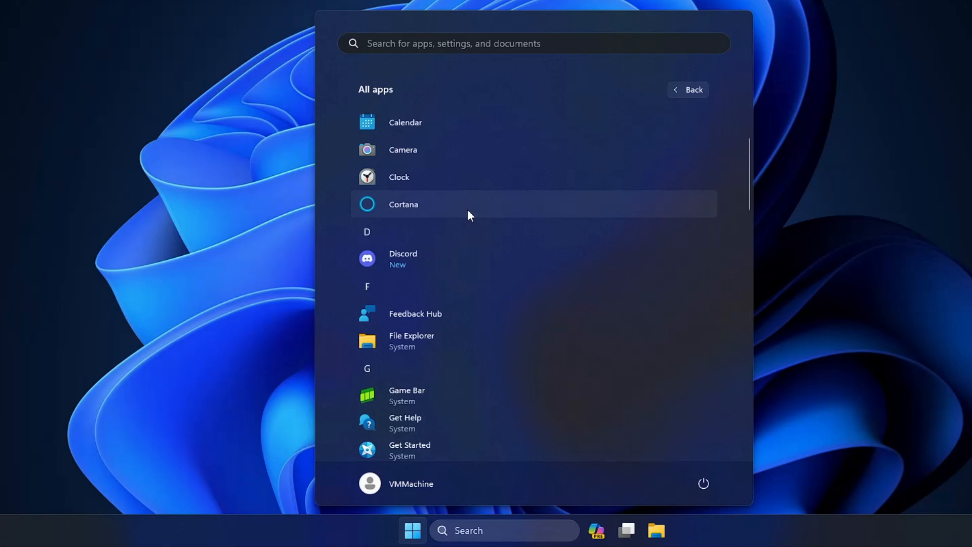
{"action": "right_click", "coordinate": [470, 214]}
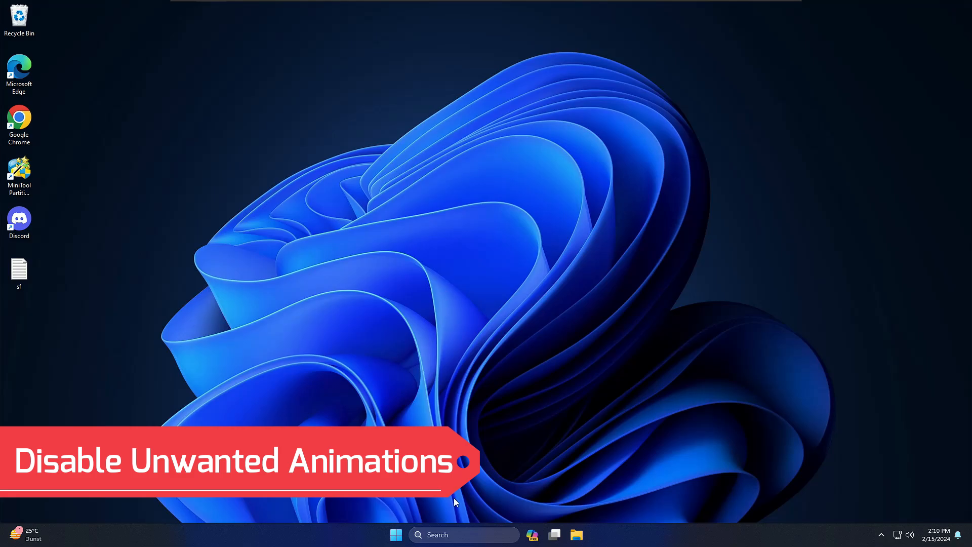
Step: Run sysdm.cpl and open the Performance settings from the advanced System Properties
{"action": "left_click", "coordinate": [467, 535]}
{"action": "type", "text": "sysdm.cpl"}
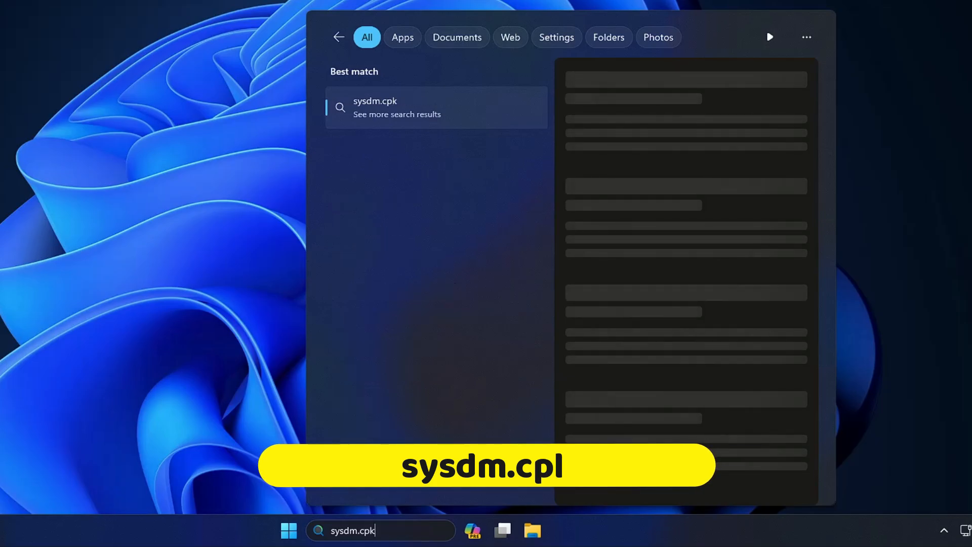
{"action": "key", "text": "Return"}
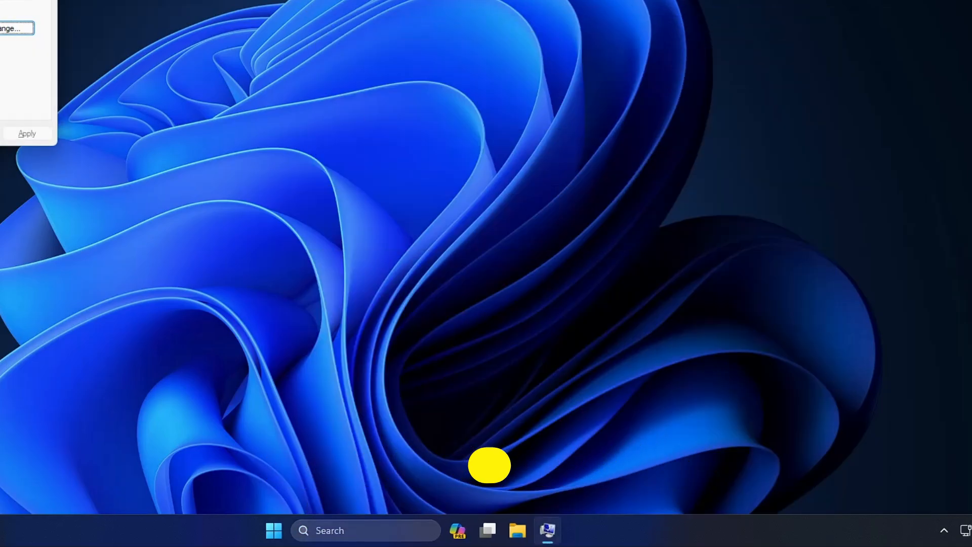
{"action": "left_click_drag", "start_coordinate": [0, 0], "coordinate": [479, 19]}
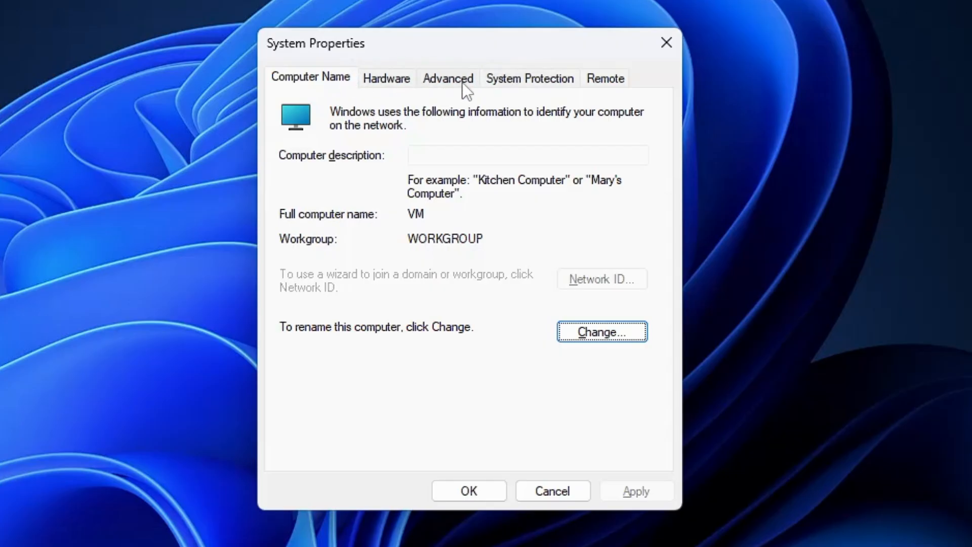
{"action": "left_click", "coordinate": [444, 82]}
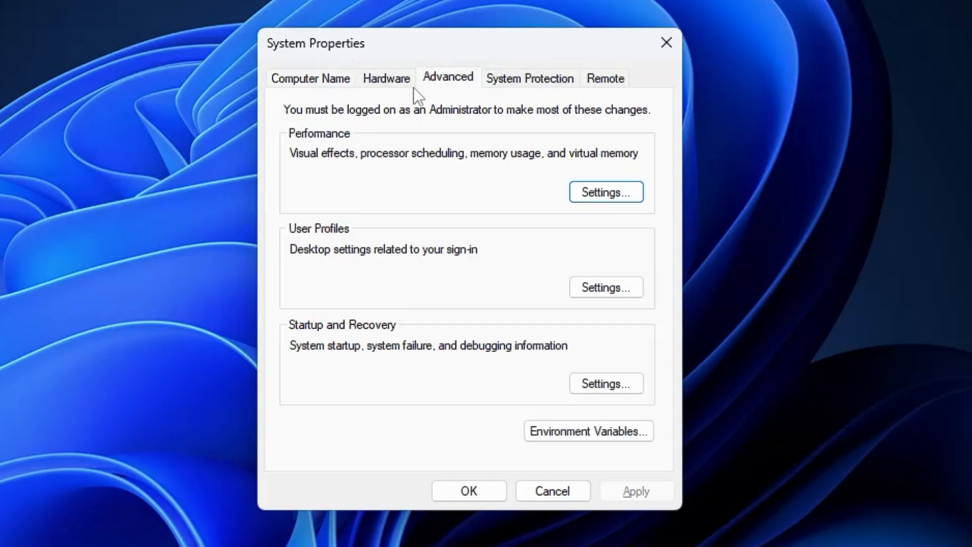
{"action": "left_click", "coordinate": [597, 198]}
{"action": "left_click_drag", "start_coordinate": [505, 128], "coordinate": [543, 24]}
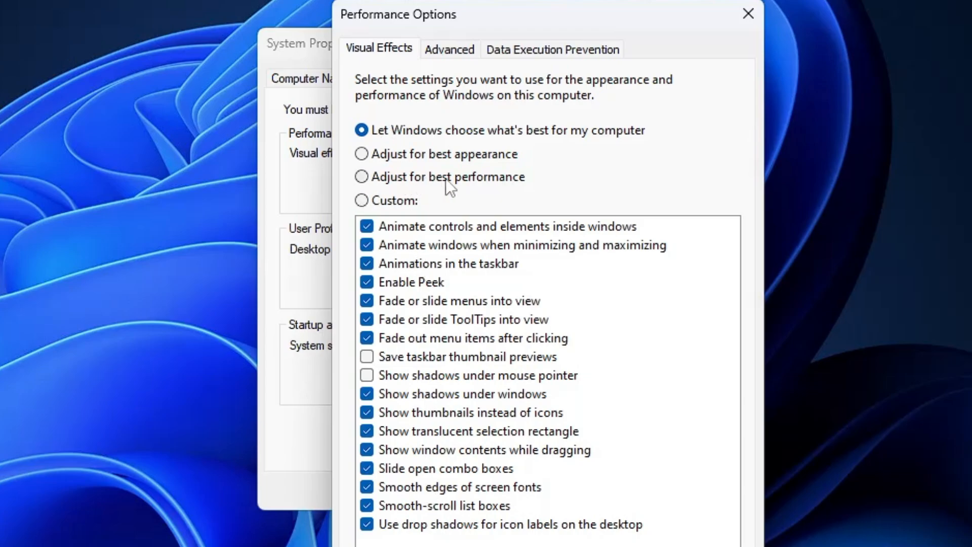
Step: Adjust visual effects for best performance, enable only thumbnails instead of icons and smooth screen font edges, apply, and close the dialogs
{"action": "left_click", "coordinate": [470, 178]}
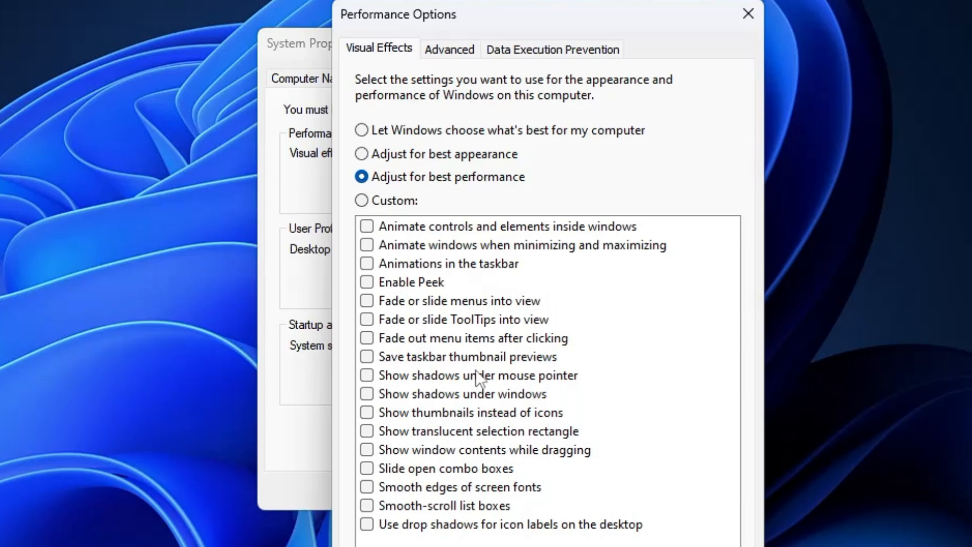
{"action": "left_click", "coordinate": [367, 412]}
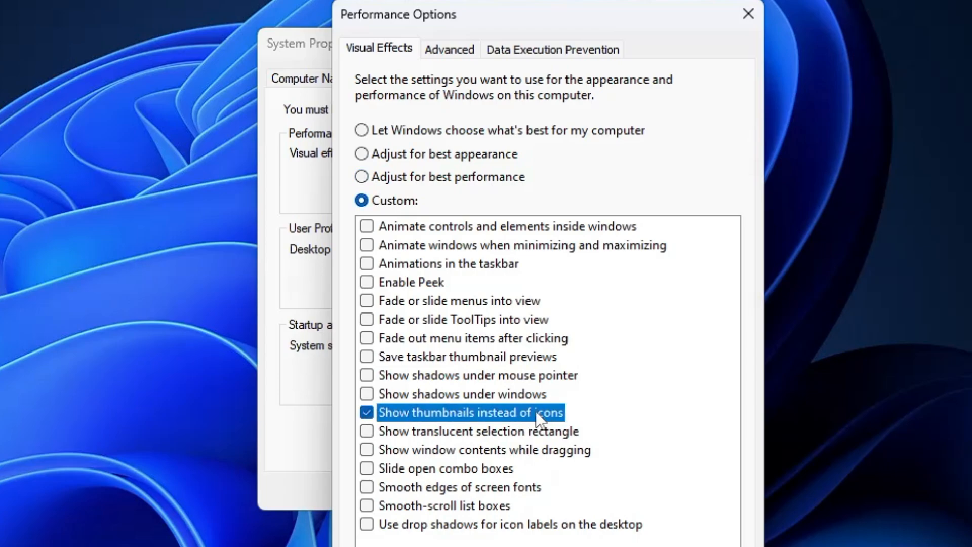
{"action": "left_click", "coordinate": [367, 488]}
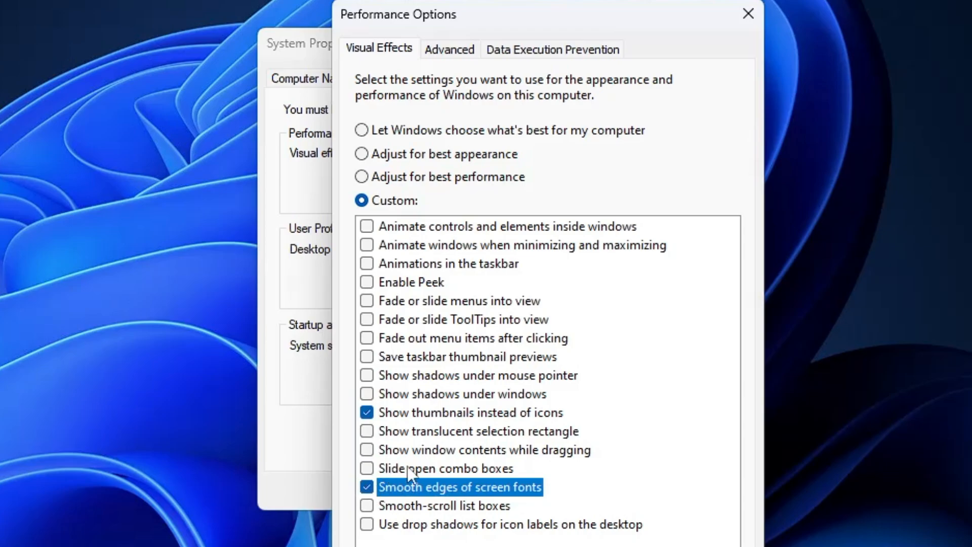
{"action": "left_click", "coordinate": [624, 424]}
{"action": "left_click", "coordinate": [542, 425]}
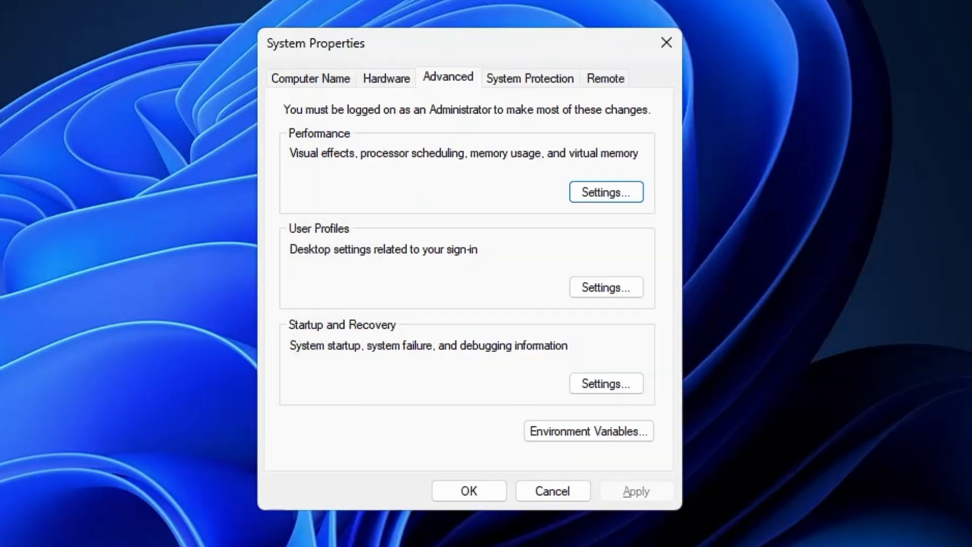
{"action": "left_click", "coordinate": [516, 373]}
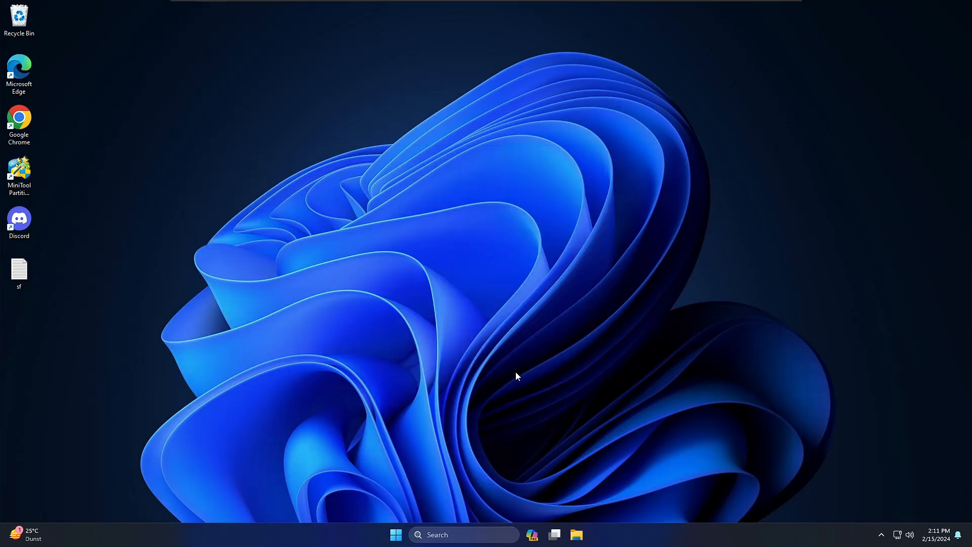
Step: Open Task Manager and show the list of startup apps
{"action": "right_click", "coordinate": [397, 535]}
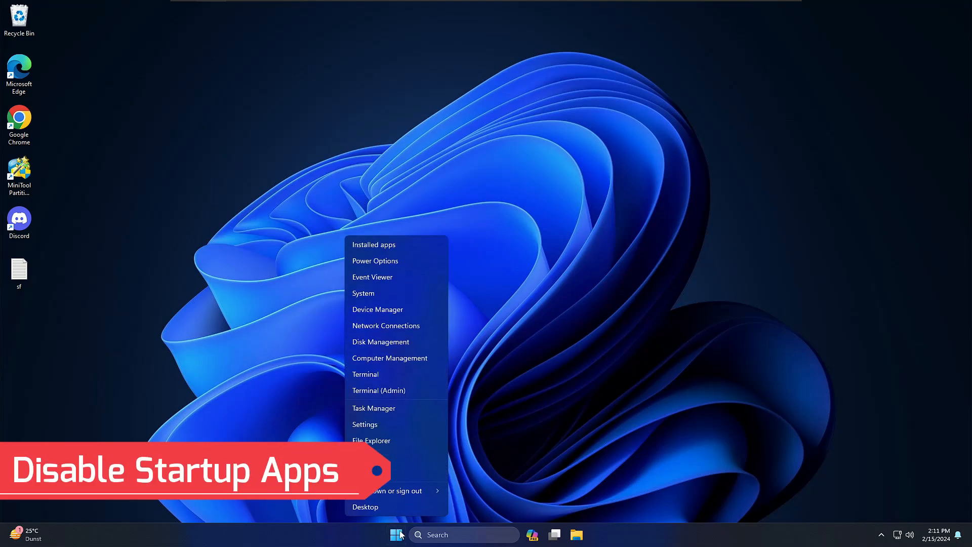
{"action": "left_click", "coordinate": [389, 409]}
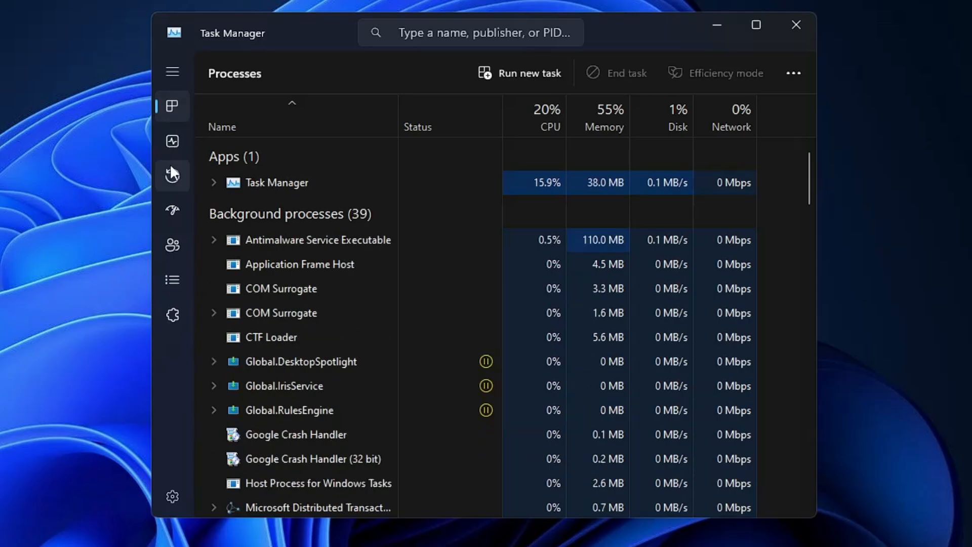
{"action": "left_click", "coordinate": [169, 216]}
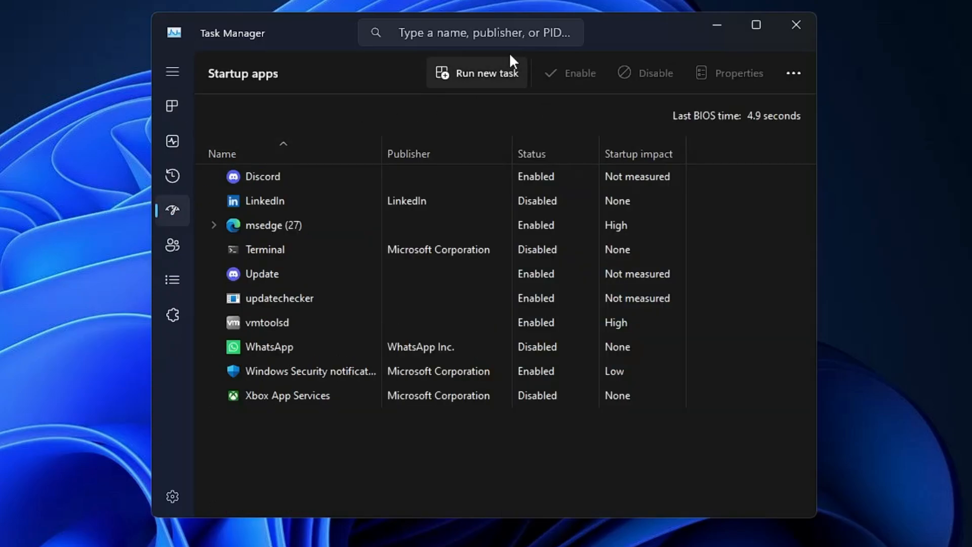
Step: Disable Discord and msedge from launching at startup
{"action": "left_click", "coordinate": [395, 202]}
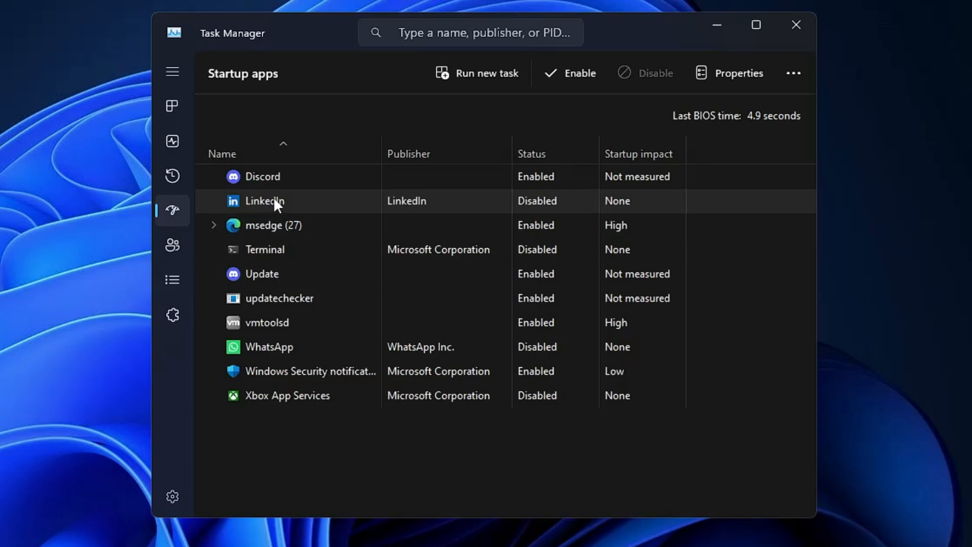
{"action": "left_click", "coordinate": [273, 179]}
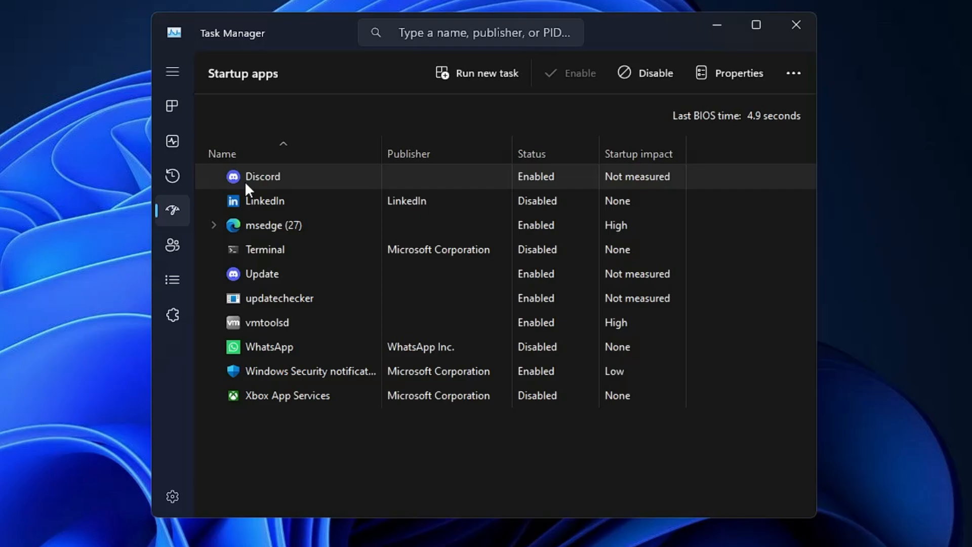
{"action": "right_click", "coordinate": [281, 177]}
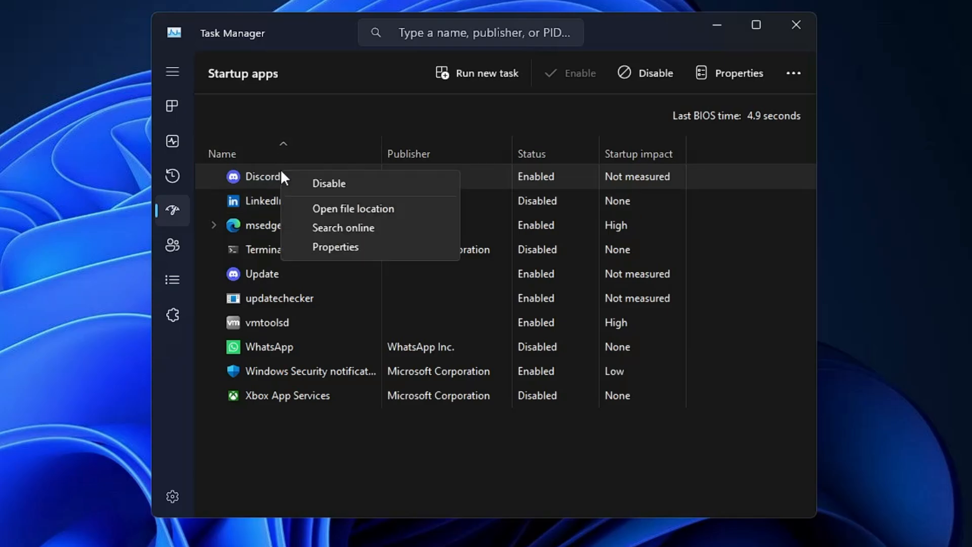
{"action": "left_click", "coordinate": [342, 183]}
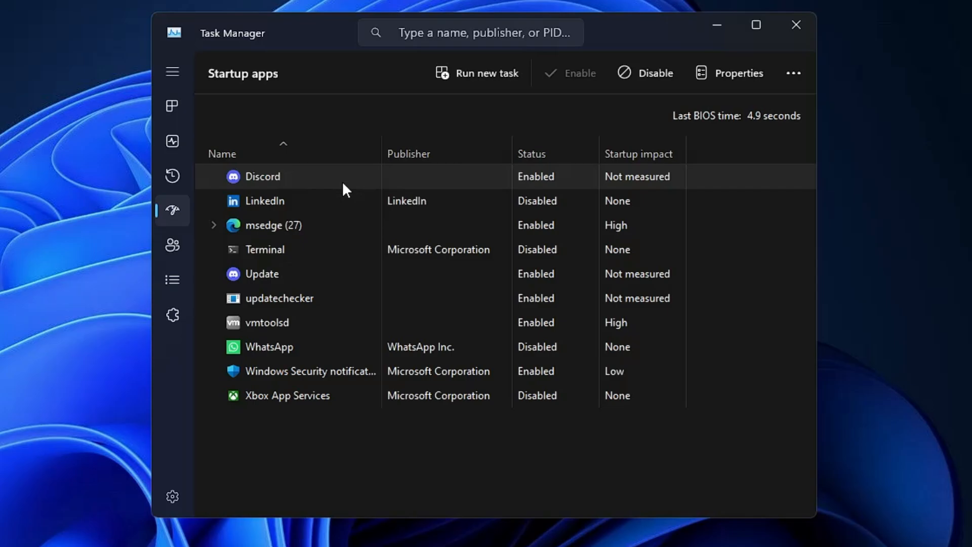
{"action": "right_click", "coordinate": [303, 232]}
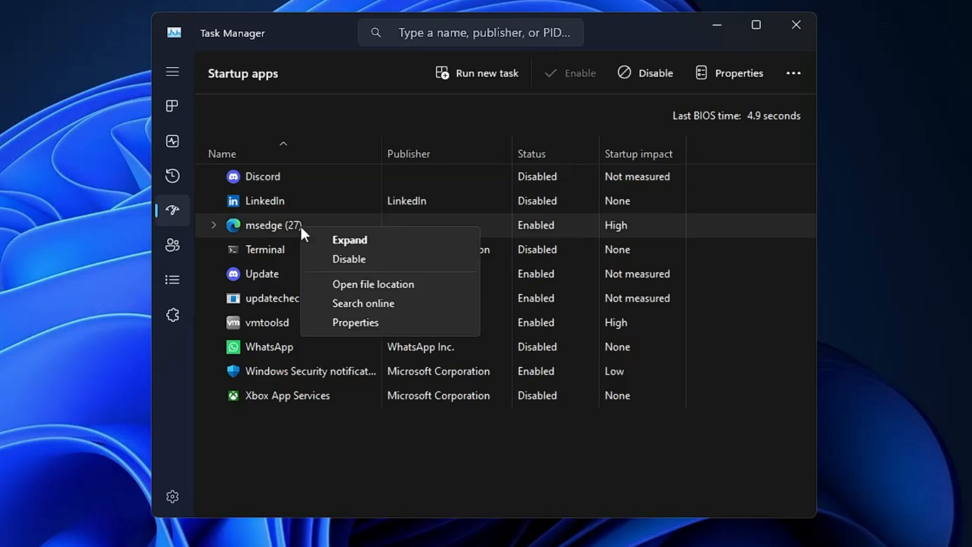
{"action": "left_click", "coordinate": [348, 259]}
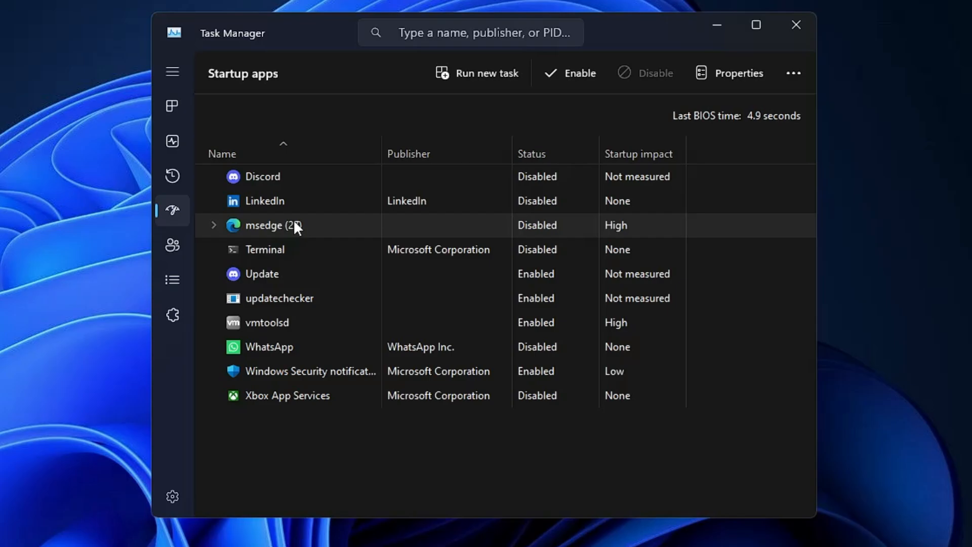
{"action": "left_click", "coordinate": [269, 273]}
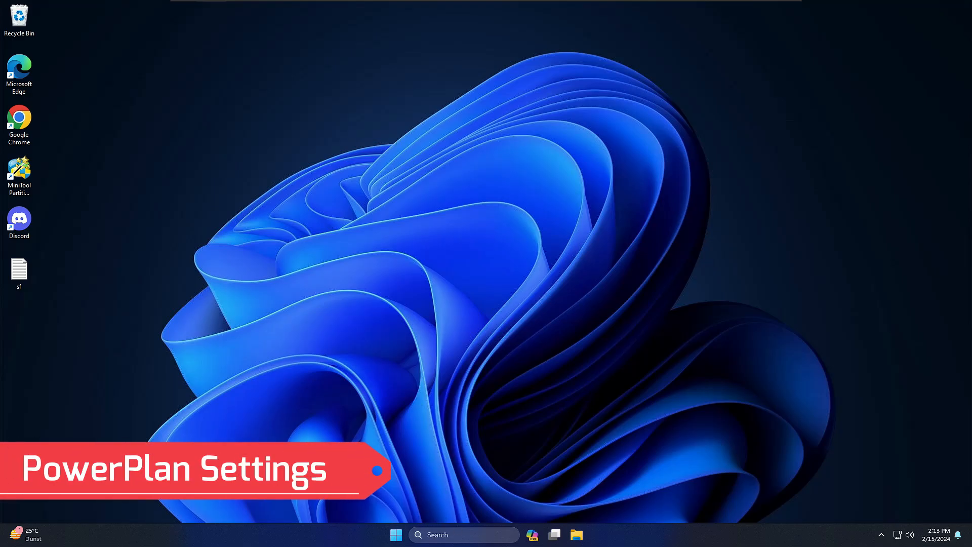
Step: Run powercfg.cpl, reveal the additional power plans and choose the High performance plan
{"action": "left_click", "coordinate": [458, 535]}
{"action": "type", "text": "powe"}
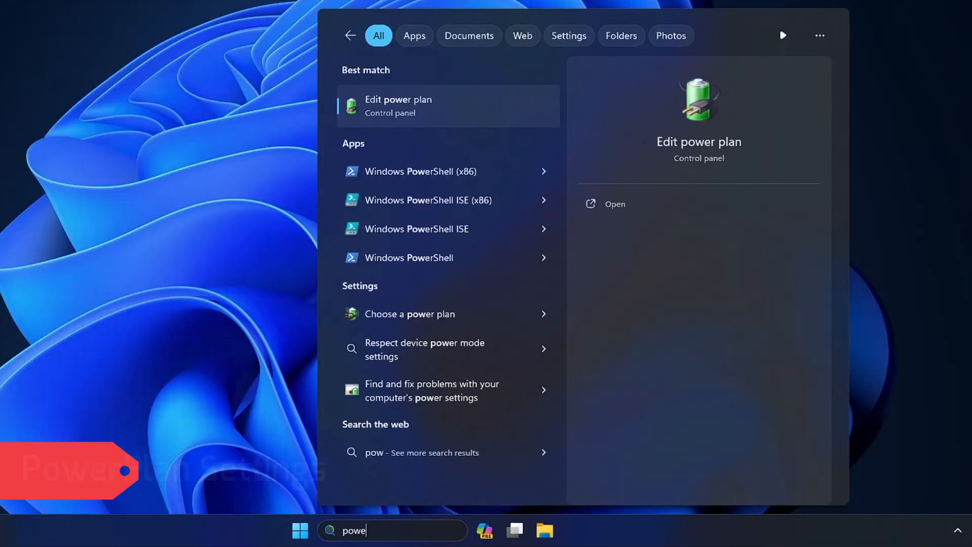
{"action": "type", "text": "rcfg"}
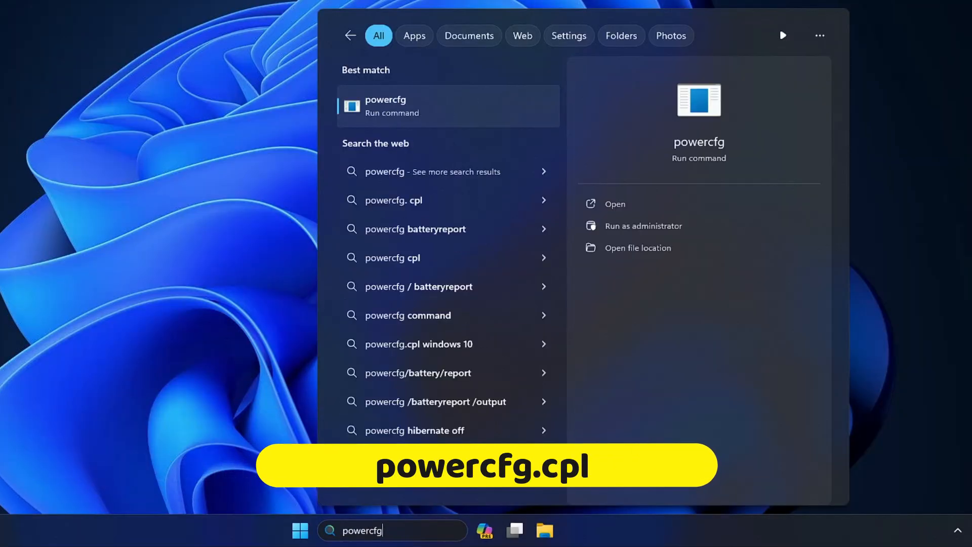
{"action": "type", "text": ".cpl"}
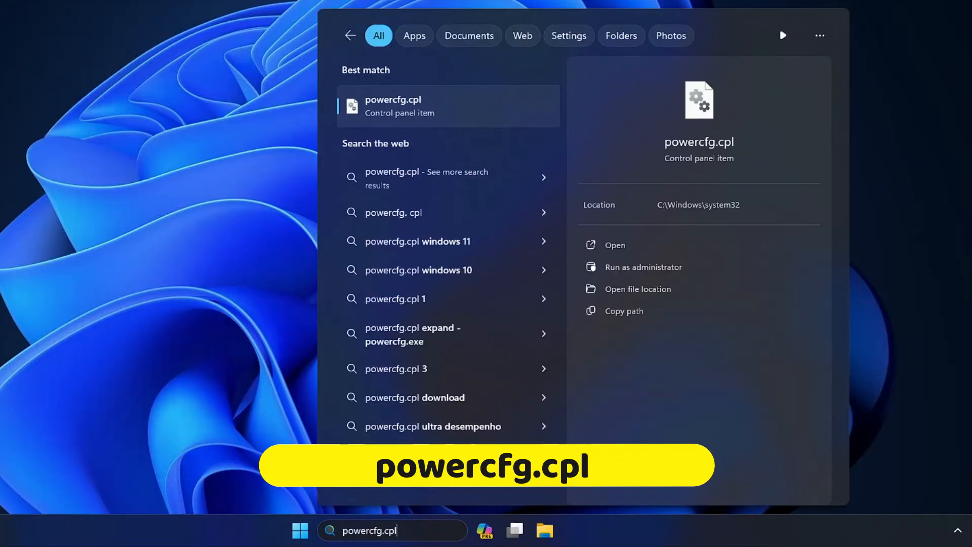
{"action": "key", "text": "Return"}
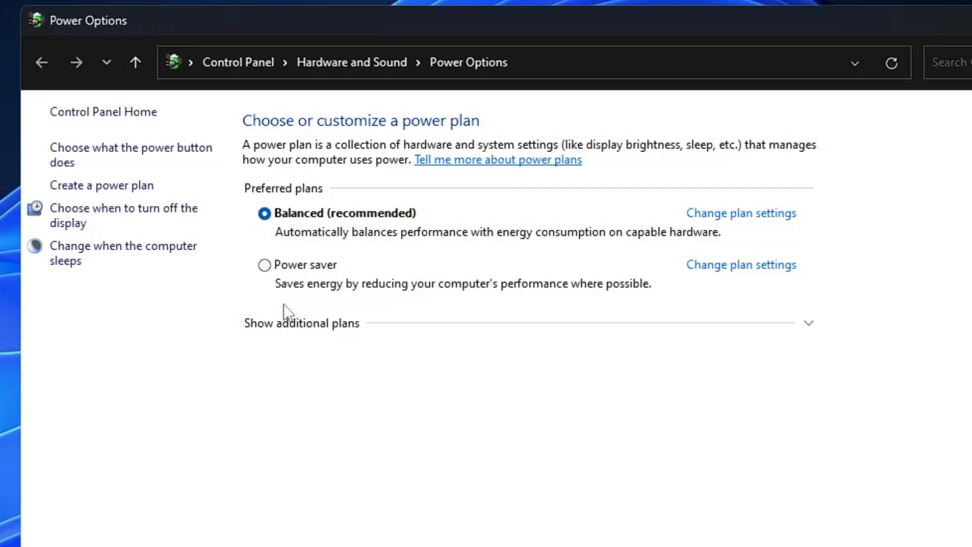
{"action": "left_click", "coordinate": [309, 336]}
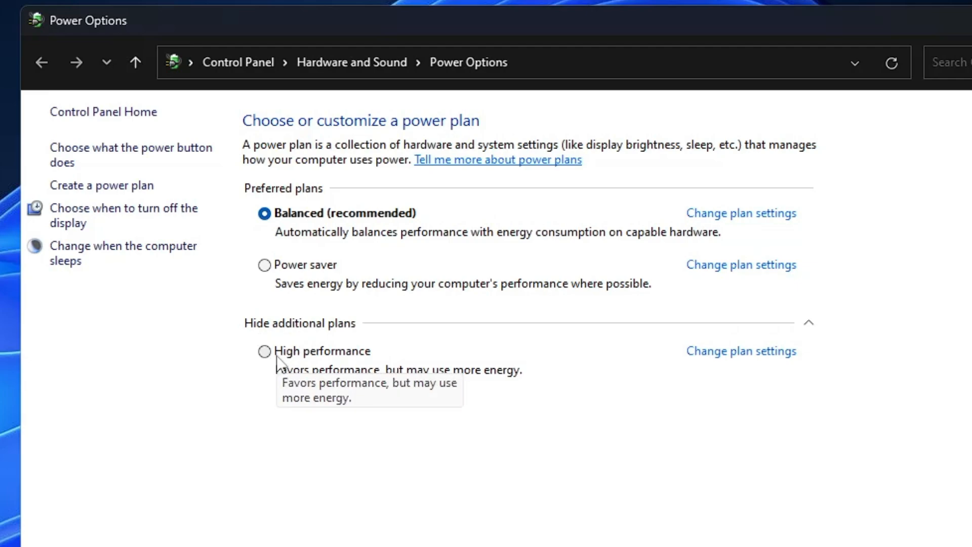
{"action": "left_click", "coordinate": [263, 351]}
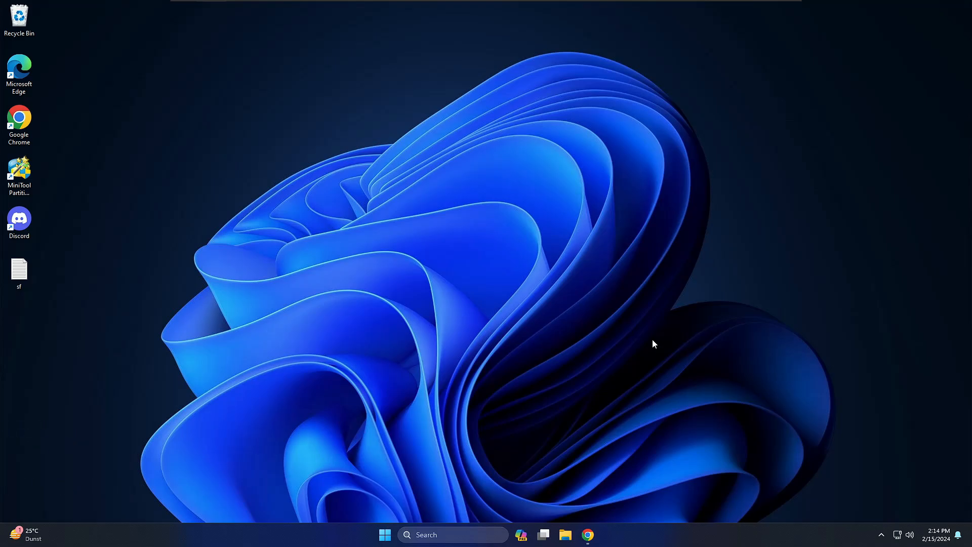
Step: Switch to Chrome and download the 64-bit free 30-day trial of HitmanPro from hitmanpro.com
{"action": "left_click", "coordinate": [587, 535]}
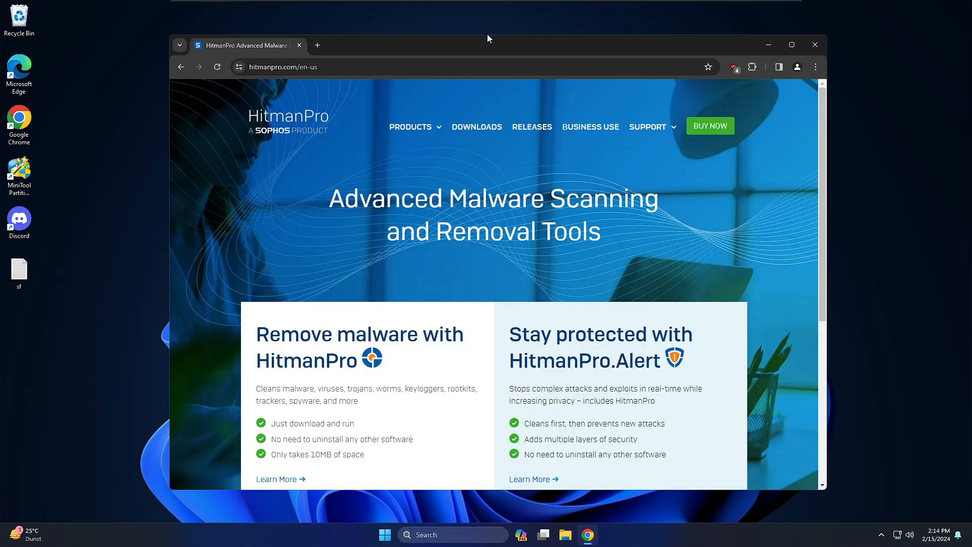
{"action": "left_click_drag", "start_coordinate": [486, 40], "coordinate": [522, 34]}
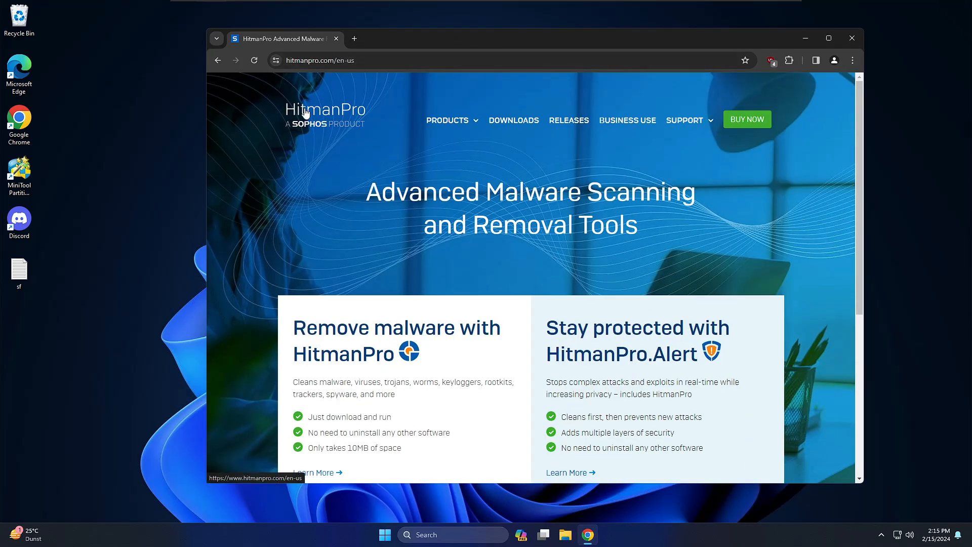
{"action": "scroll", "coordinate": [429, 223], "scroll_direction": "down", "scroll_amount": 2}
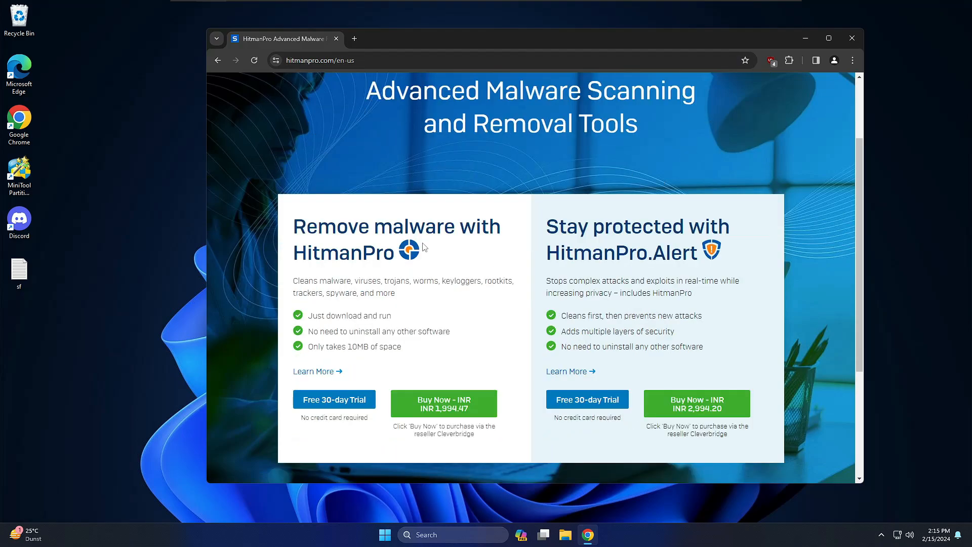
{"action": "scroll", "coordinate": [425, 247], "scroll_direction": "down", "scroll_amount": 1}
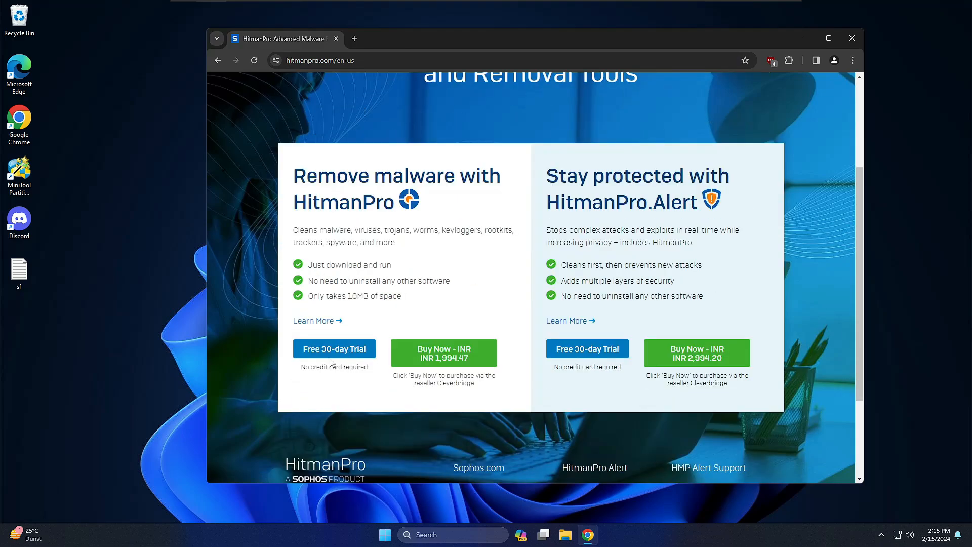
{"action": "left_click", "coordinate": [357, 354]}
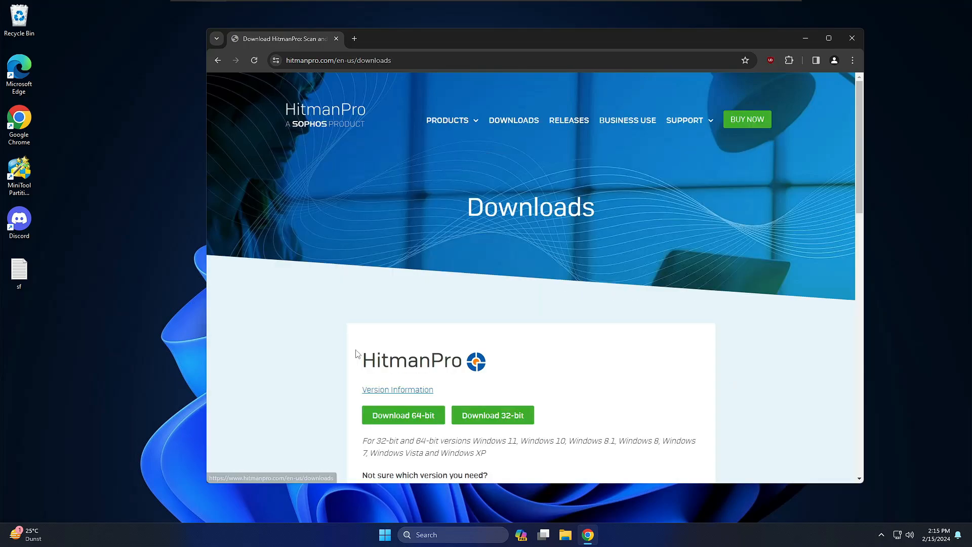
{"action": "scroll", "coordinate": [380, 344], "scroll_direction": "down", "scroll_amount": 1}
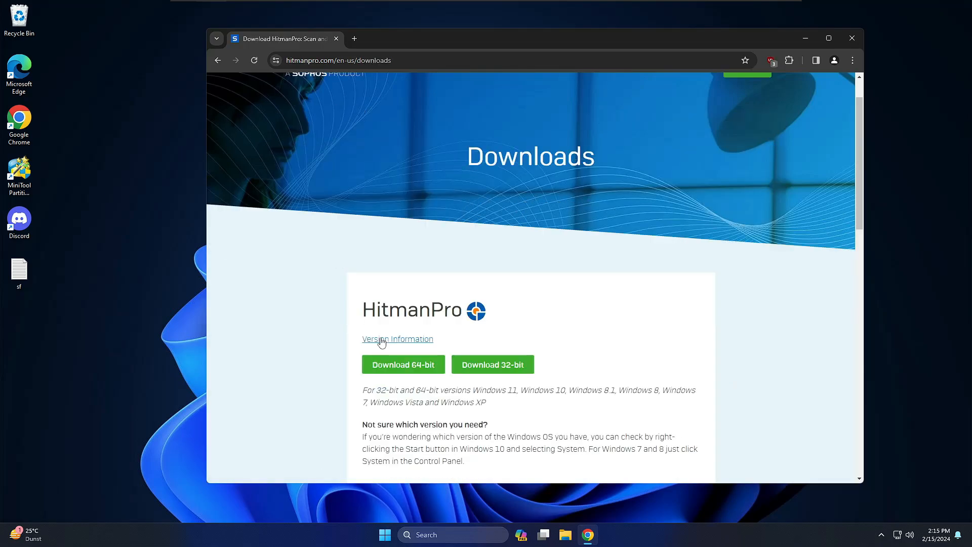
{"action": "left_click", "coordinate": [418, 373]}
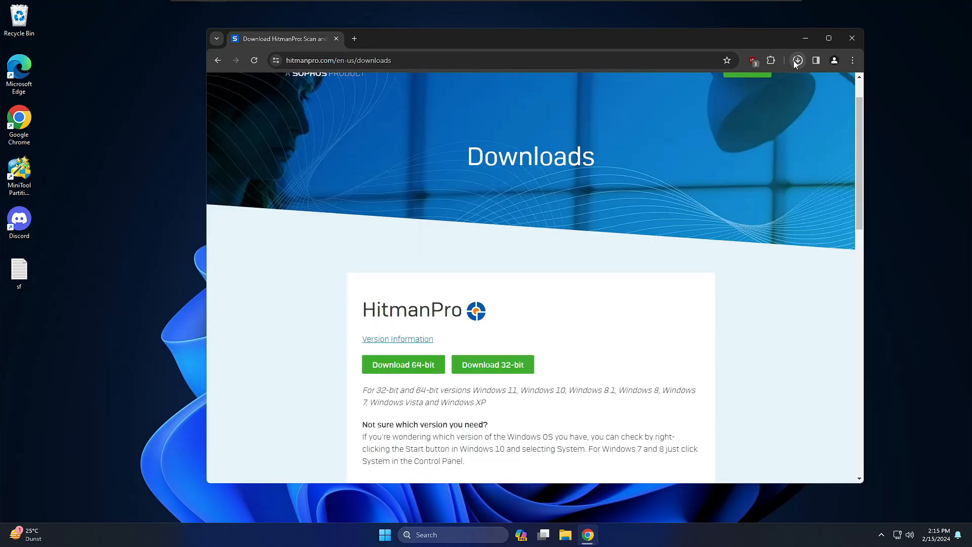
Step: Launch the downloaded HitmanPro_x64.exe and allow it to make changes to the device
{"action": "left_click", "coordinate": [796, 60]}
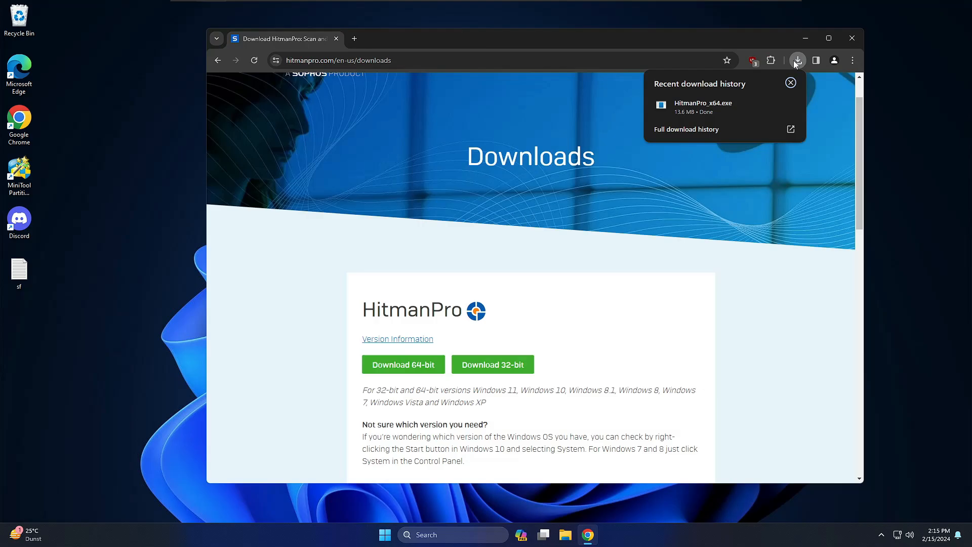
{"action": "left_click", "coordinate": [710, 107]}
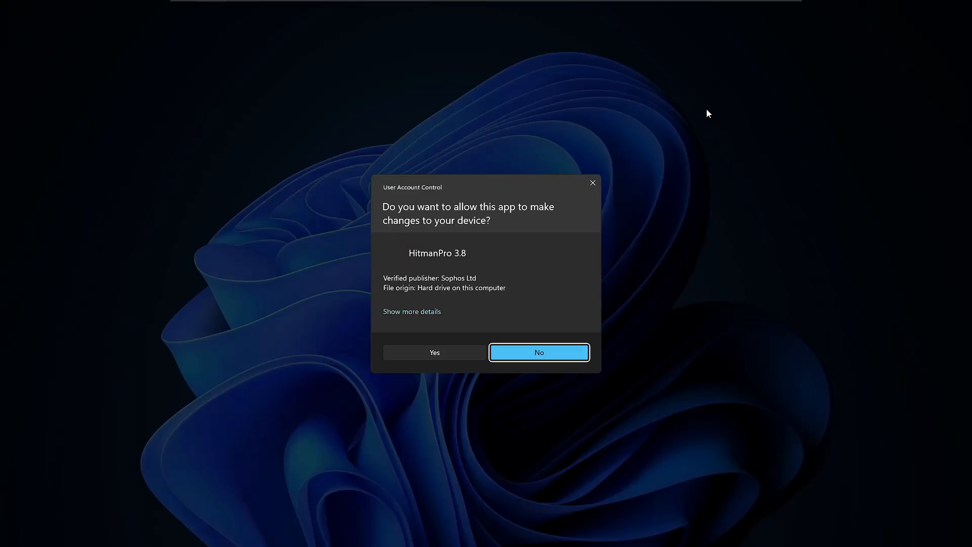
{"action": "left_click", "coordinate": [476, 352]}
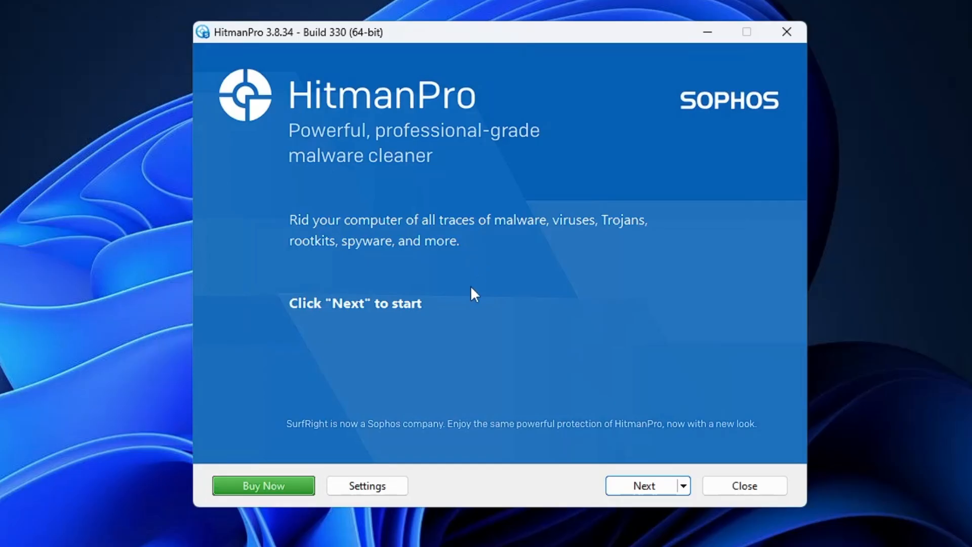
Step: Accept the HitmanPro terms and run a one-time scan, letting it close running browsers to detect tracking cookies
{"action": "left_click", "coordinate": [619, 487]}
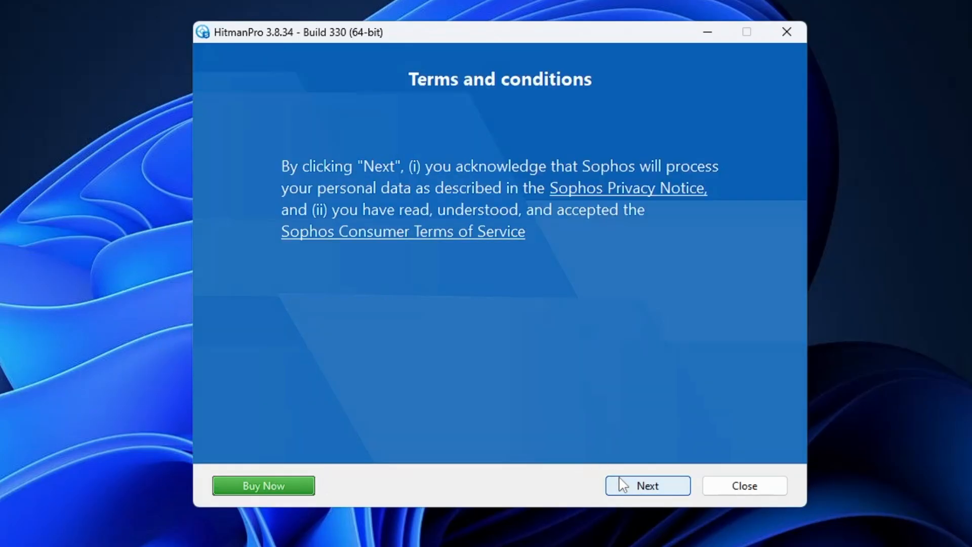
{"action": "left_click", "coordinate": [622, 488]}
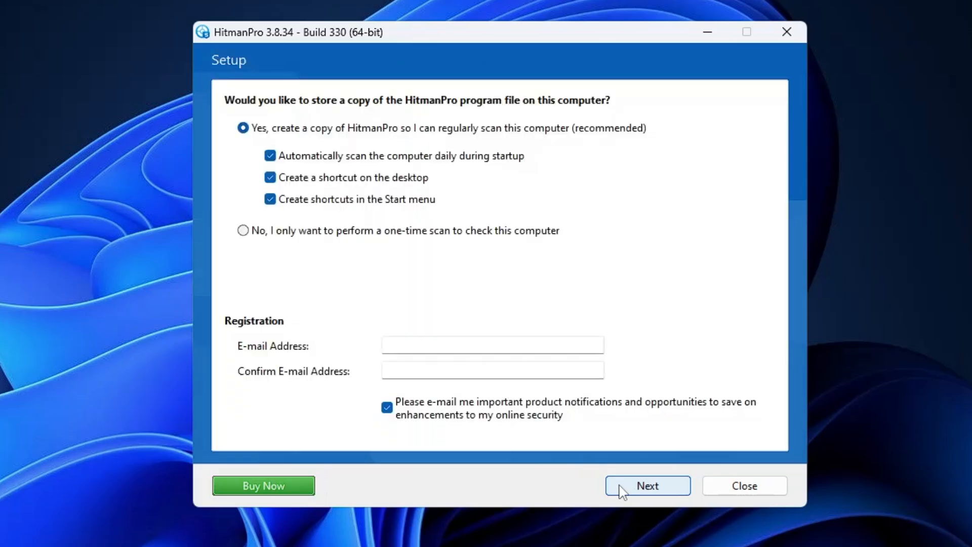
{"action": "left_click", "coordinate": [279, 234]}
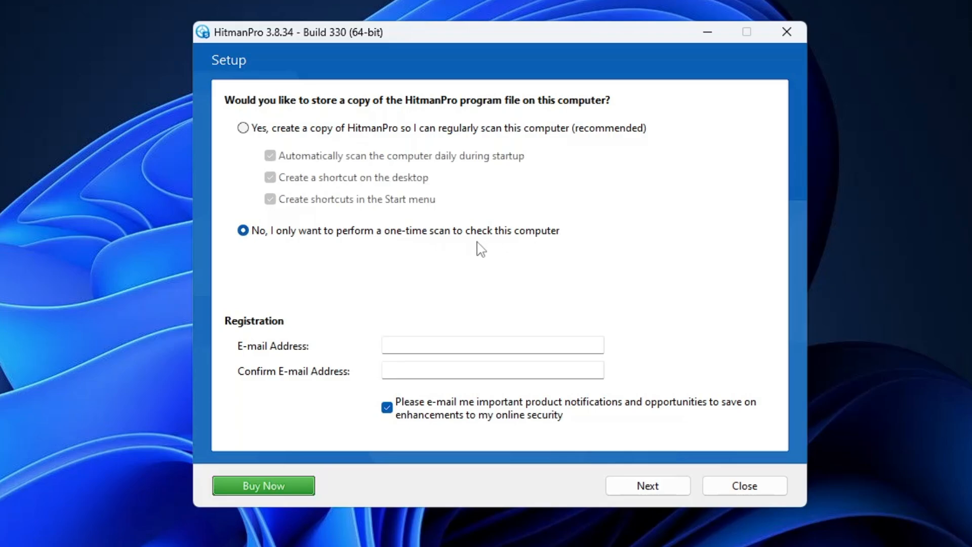
{"action": "left_click", "coordinate": [650, 488]}
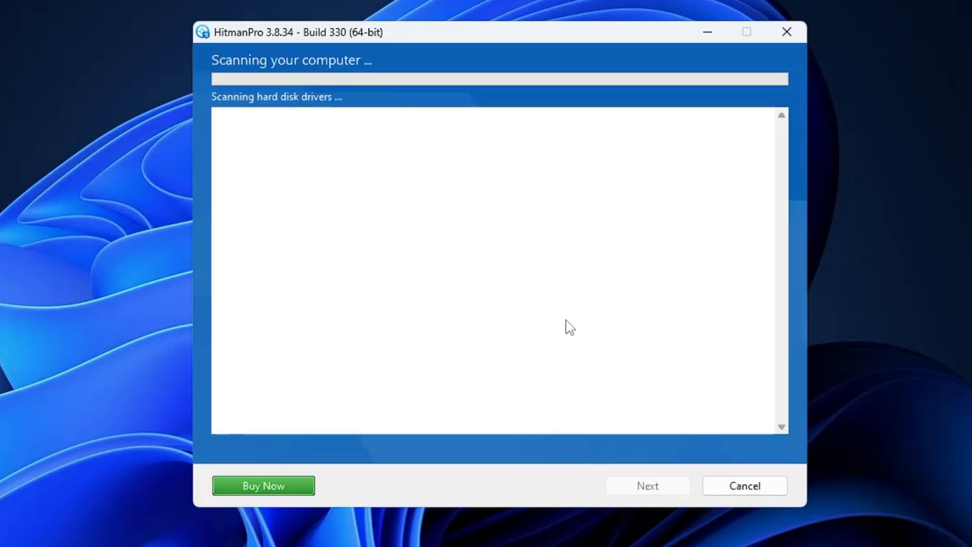
{"action": "left_click_drag", "start_coordinate": [467, 32], "coordinate": [369, 25]}
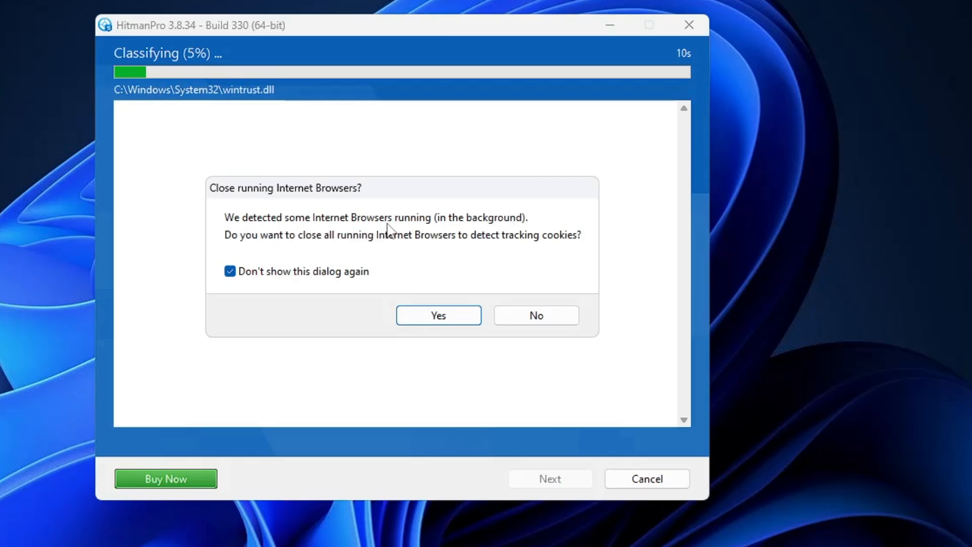
{"action": "left_click", "coordinate": [449, 323]}
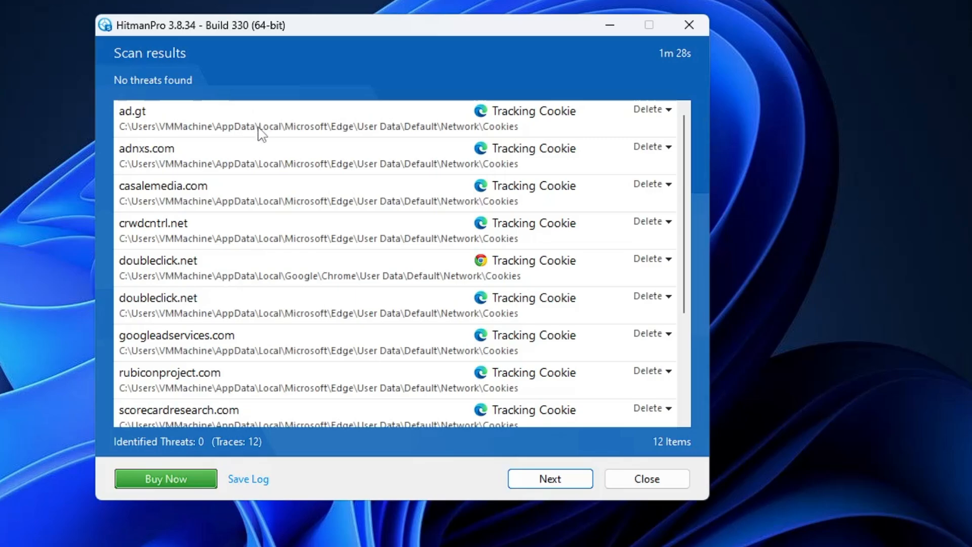
Step: Review the HitmanPro scan results and apply the Delete action to the listed tracking cookies
{"action": "scroll", "coordinate": [506, 203], "scroll_direction": "down", "scroll_amount": 3}
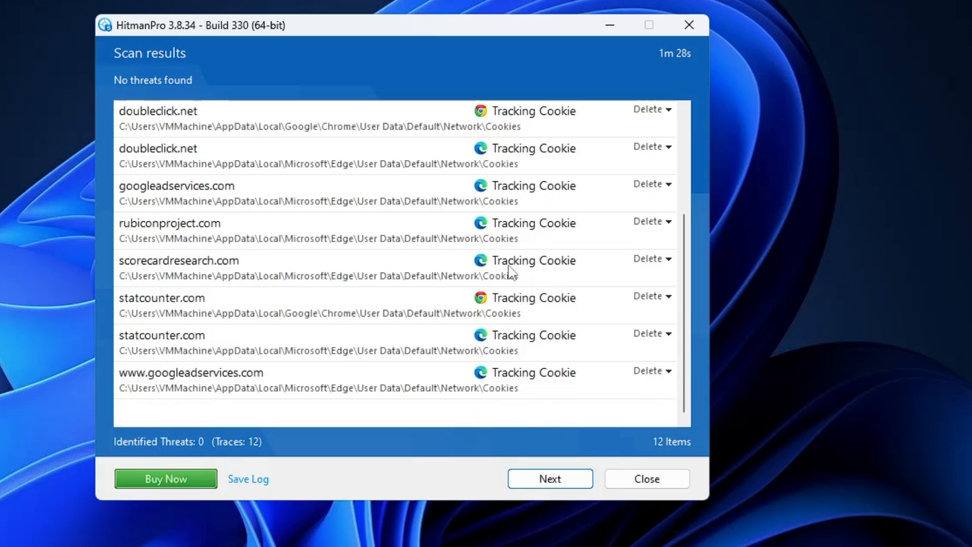
{"action": "scroll", "coordinate": [562, 294], "scroll_direction": "up", "scroll_amount": 3}
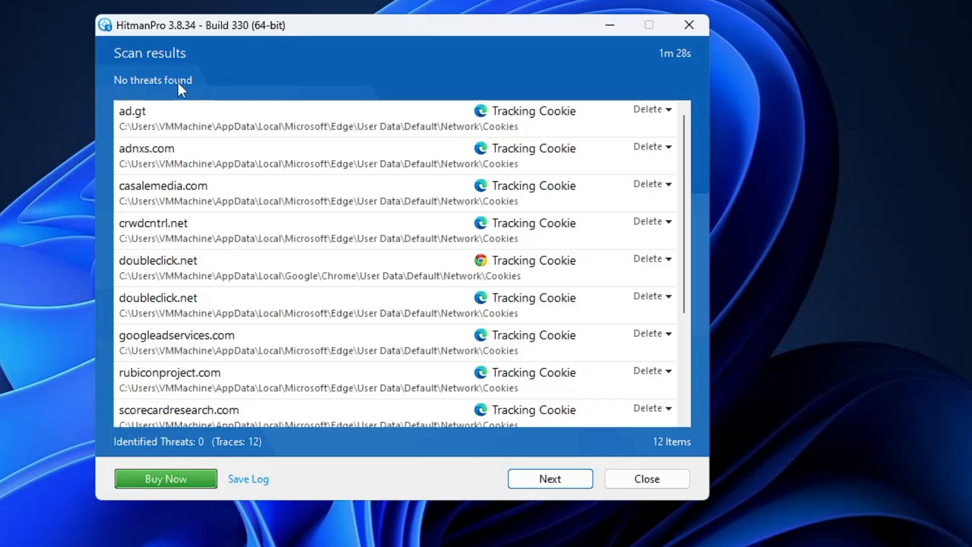
{"action": "left_click", "coordinate": [577, 478]}
{"action": "left_click", "coordinate": [576, 485]}
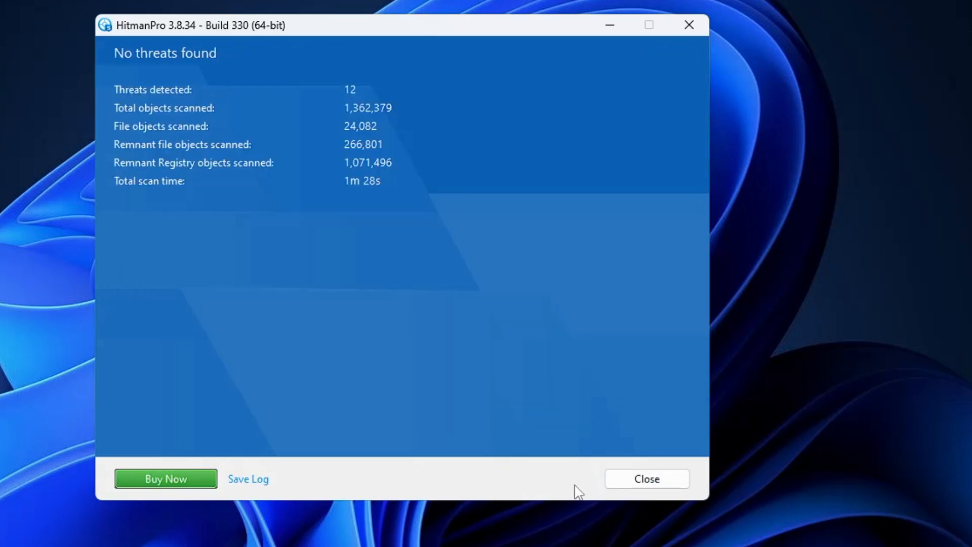
Step: Close HitmanPro and open This PC in File Explorer to check the free space on Local Disk (C:)
{"action": "left_click", "coordinate": [661, 485]}
{"action": "left_click", "coordinate": [586, 532]}
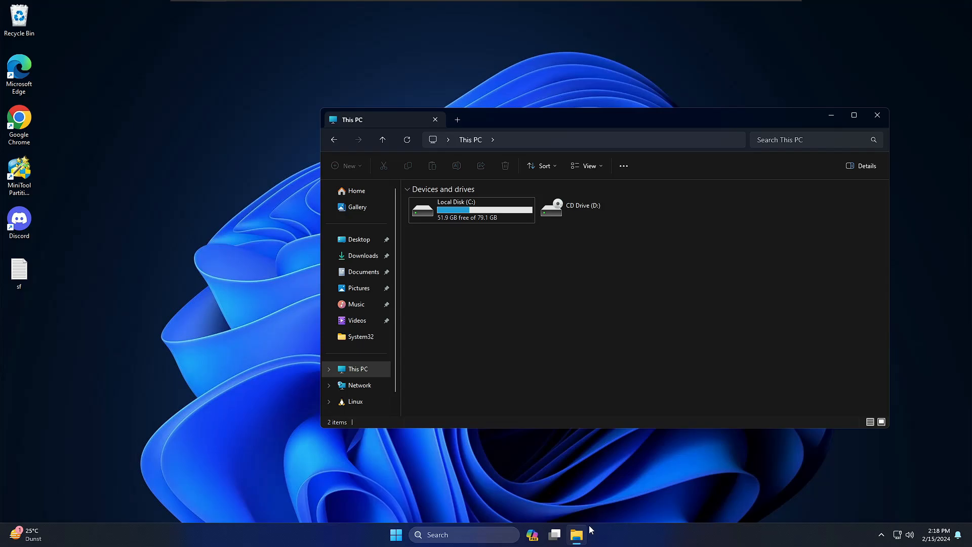
Step: Open the Storage page of the Windows System settings to view the space usage of Local Disk (C:)
{"action": "right_click", "coordinate": [394, 541]}
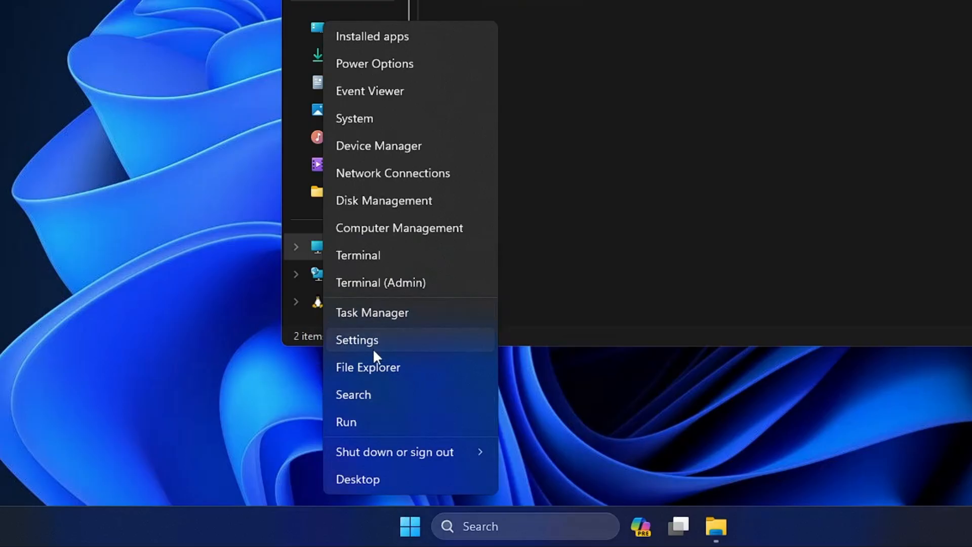
{"action": "left_click", "coordinate": [373, 438]}
{"action": "left_click", "coordinate": [193, 219]}
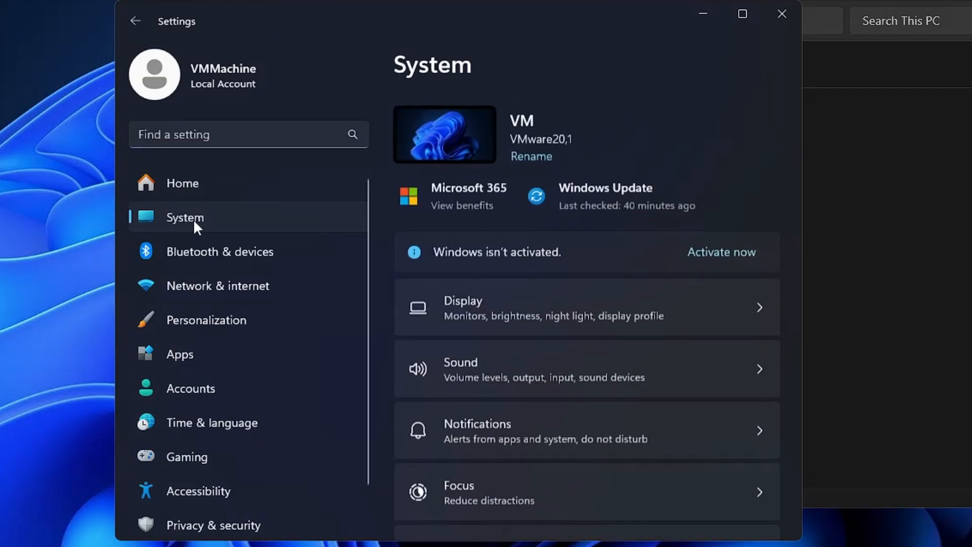
{"action": "scroll", "coordinate": [542, 339], "scroll_direction": "down", "scroll_amount": 2}
{"action": "scroll", "coordinate": [542, 346], "scroll_direction": "down", "scroll_amount": 3}
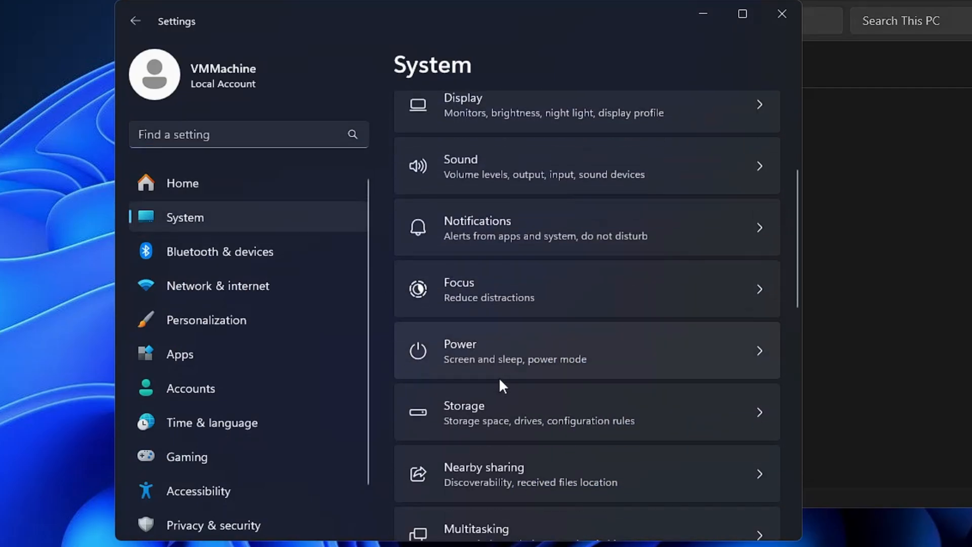
{"action": "left_click", "coordinate": [474, 412]}
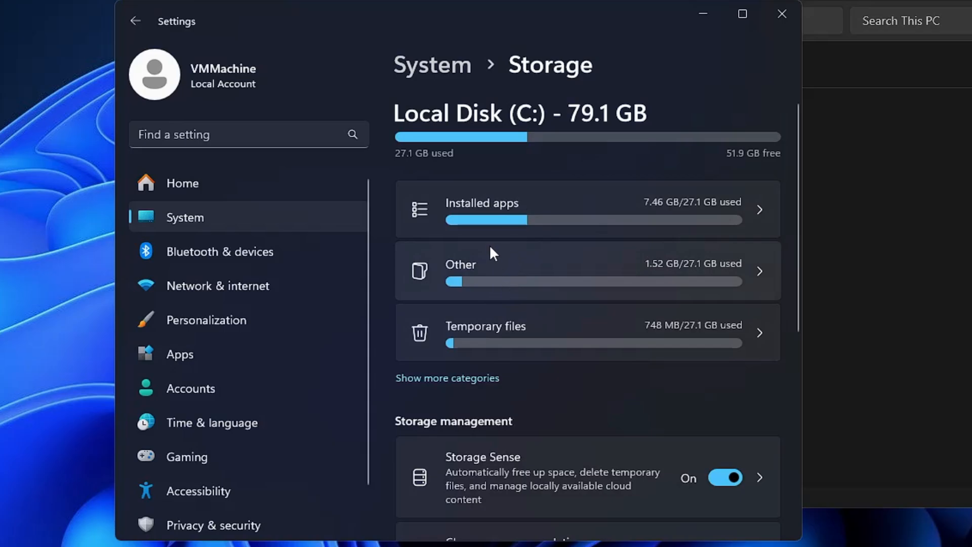
Step: Review the temporary file categories available for removal, then return to the previous settings page
{"action": "left_click", "coordinate": [512, 332]}
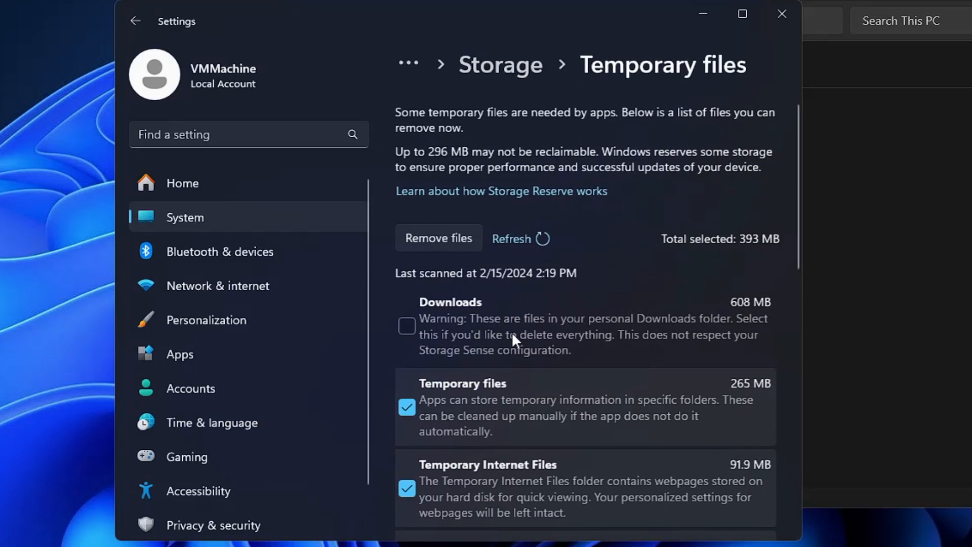
{"action": "scroll", "coordinate": [441, 304], "scroll_direction": "down", "scroll_amount": 2}
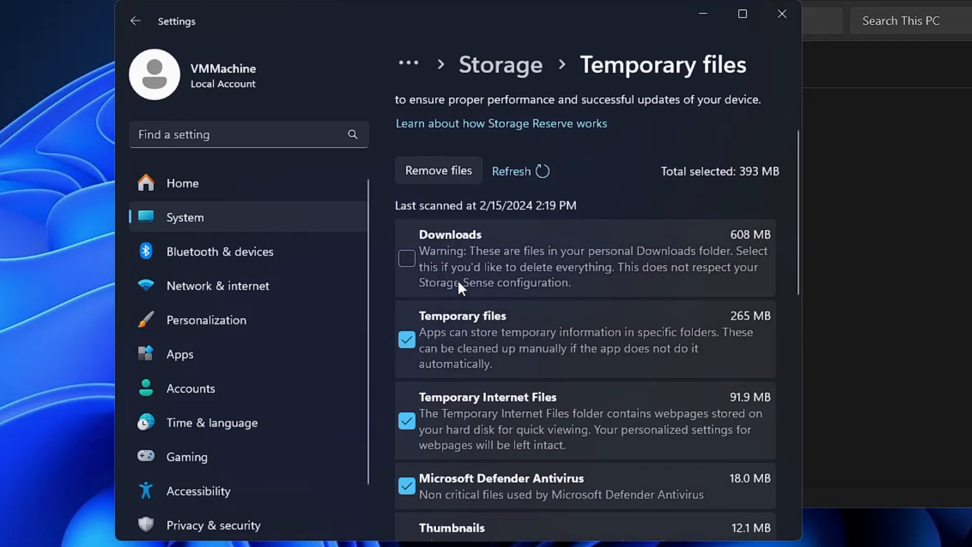
{"action": "scroll", "coordinate": [508, 318], "scroll_direction": "down", "scroll_amount": 4}
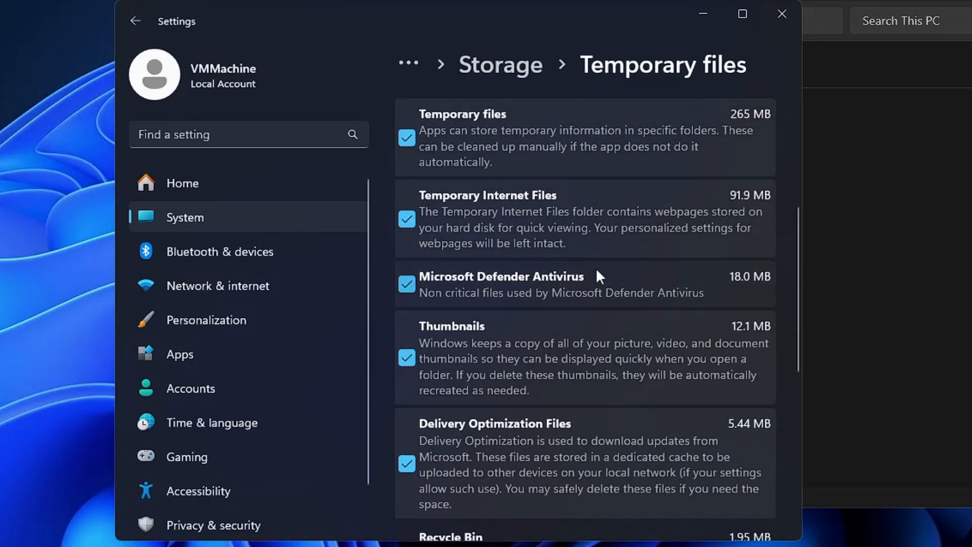
{"action": "left_click", "coordinate": [138, 25]}
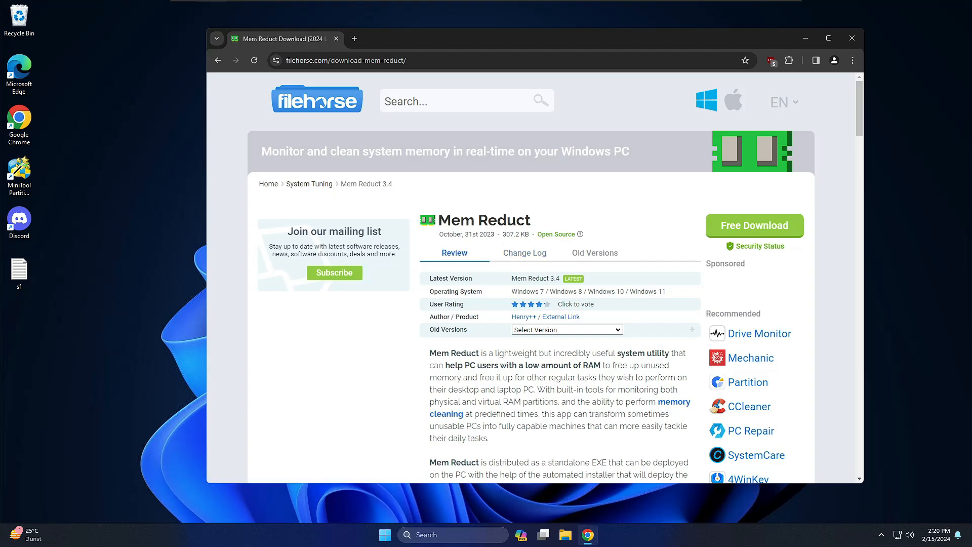
Step: Download Mem Reduct 3.4 from its FileHorse page in Chrome and launch memreduct-3.4-setup.exe
{"action": "left_click", "coordinate": [758, 231]}
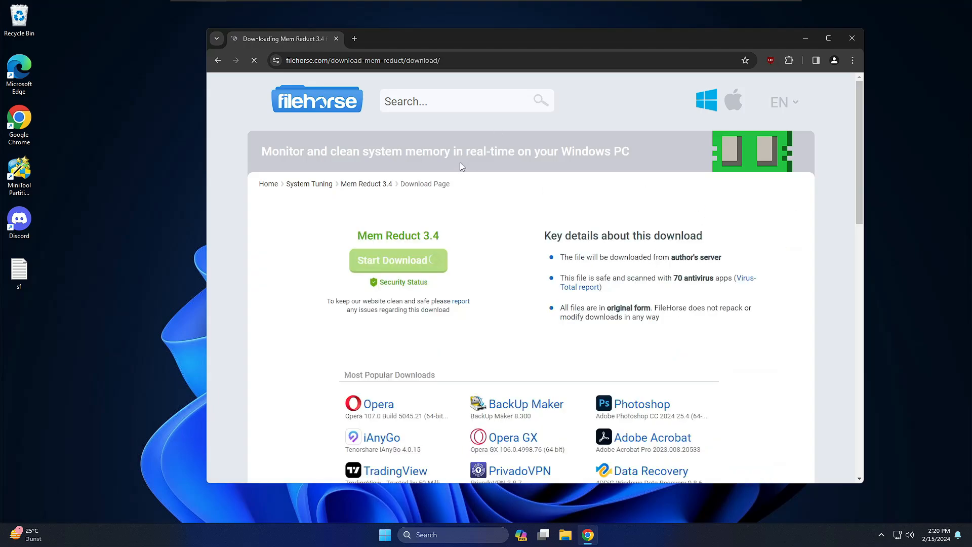
{"action": "left_click", "coordinate": [403, 266]}
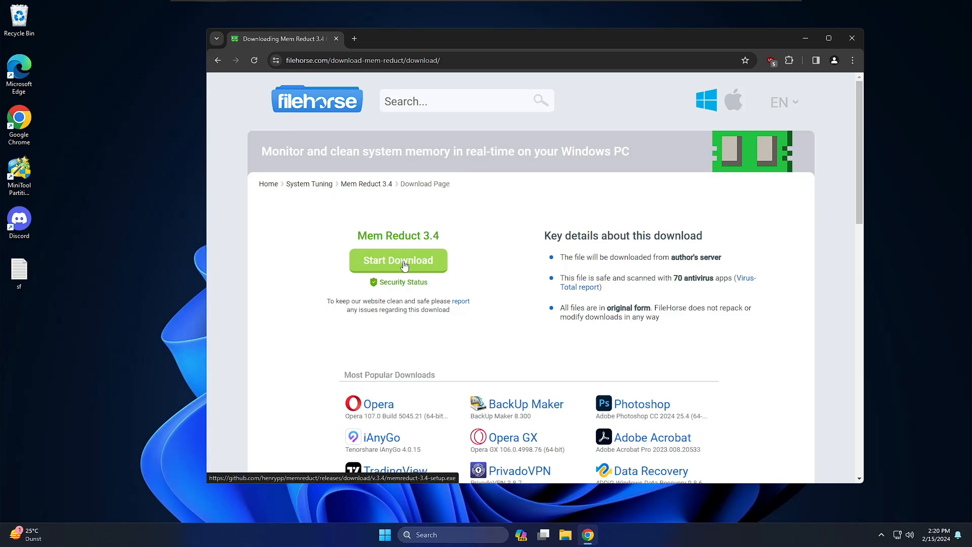
{"action": "left_click", "coordinate": [799, 60]}
{"action": "mouse_move", "coordinate": [687, 120]}
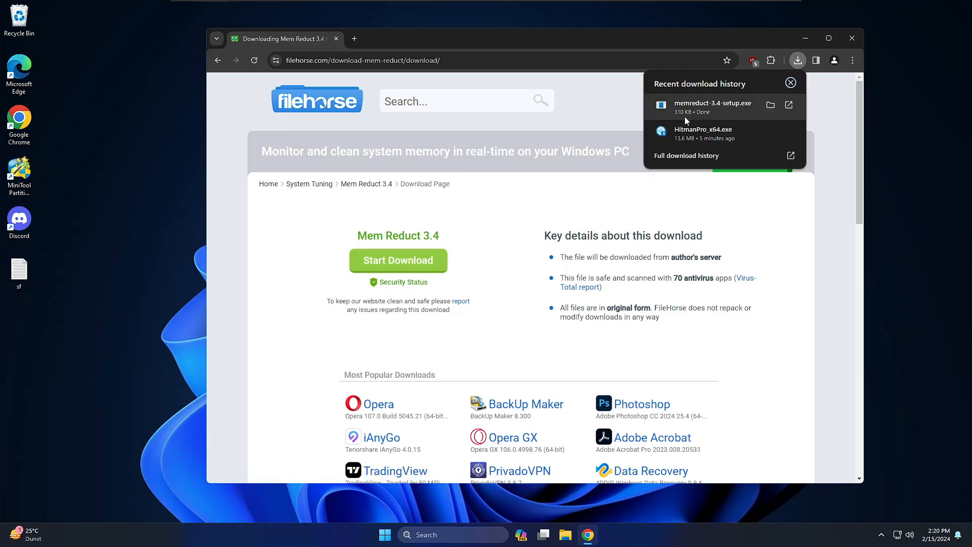
{"action": "left_click", "coordinate": [719, 108]}
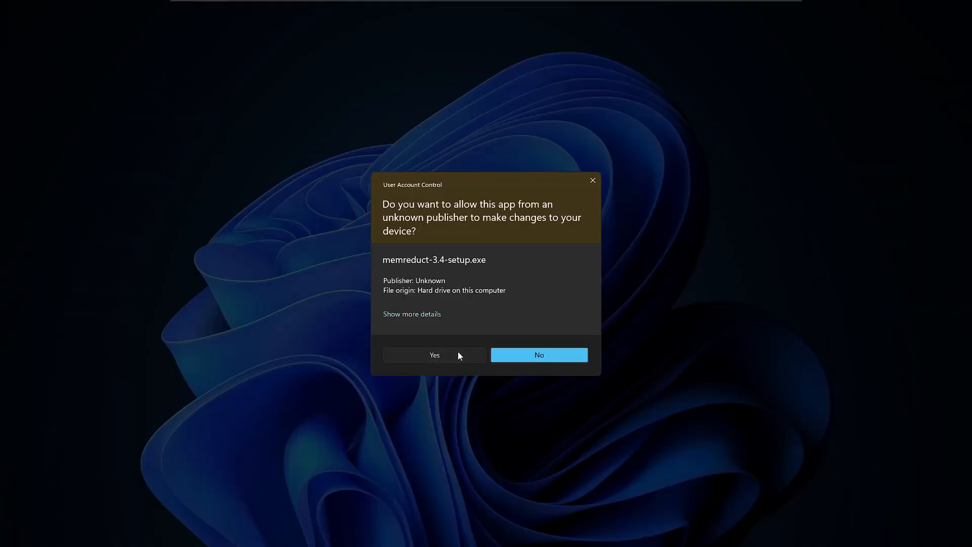
Step: Allow the installer to make changes, accept the license agreement and install Mem Reduct with the default options
{"action": "left_click", "coordinate": [458, 352]}
{"action": "left_click", "coordinate": [535, 350]}
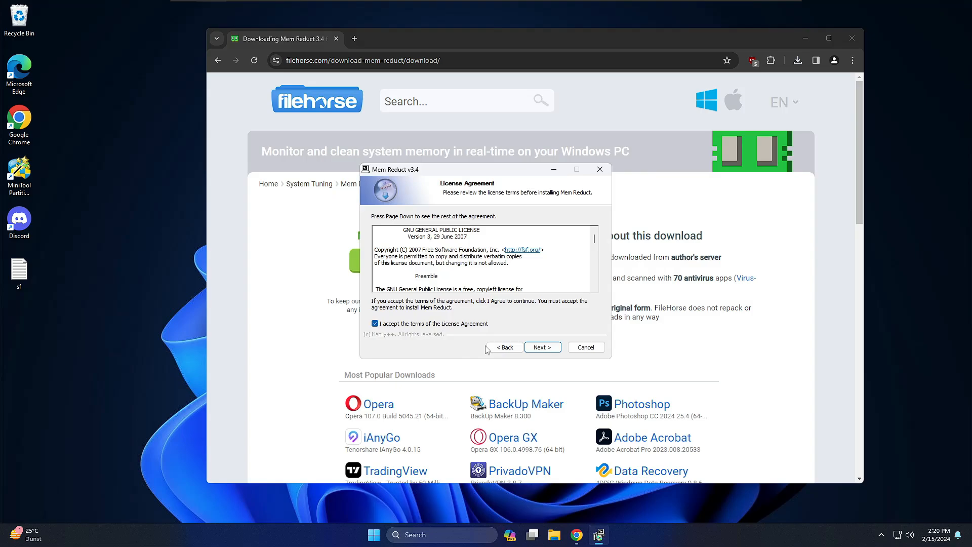
{"action": "left_click", "coordinate": [542, 348]}
{"action": "left_click", "coordinate": [542, 349]}
{"action": "left_click", "coordinate": [542, 349]}
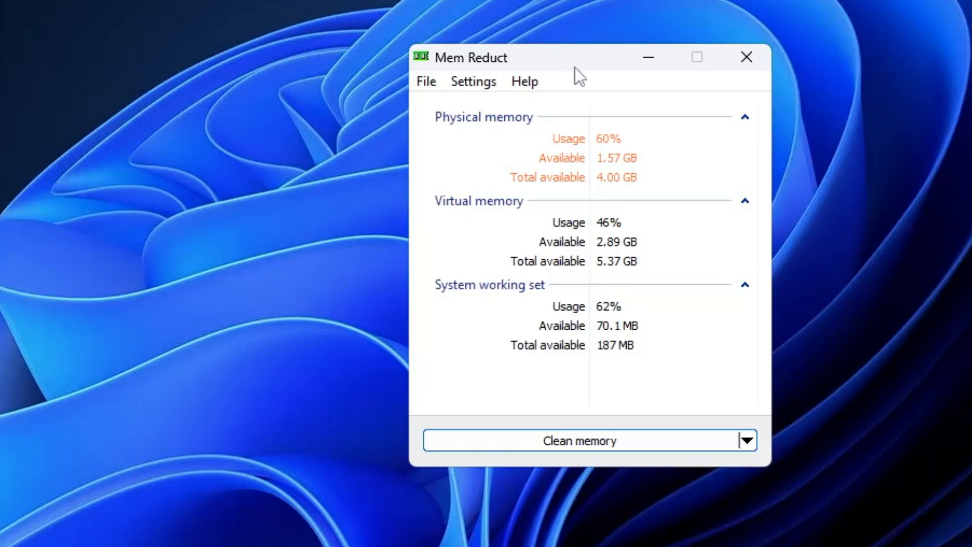
Step: Open Task Manager's performance view and arrange the Mem Reduct window over it so both memory usage readings can be compared
{"action": "left_click_drag", "start_coordinate": [479, 172], "coordinate": [506, 146]}
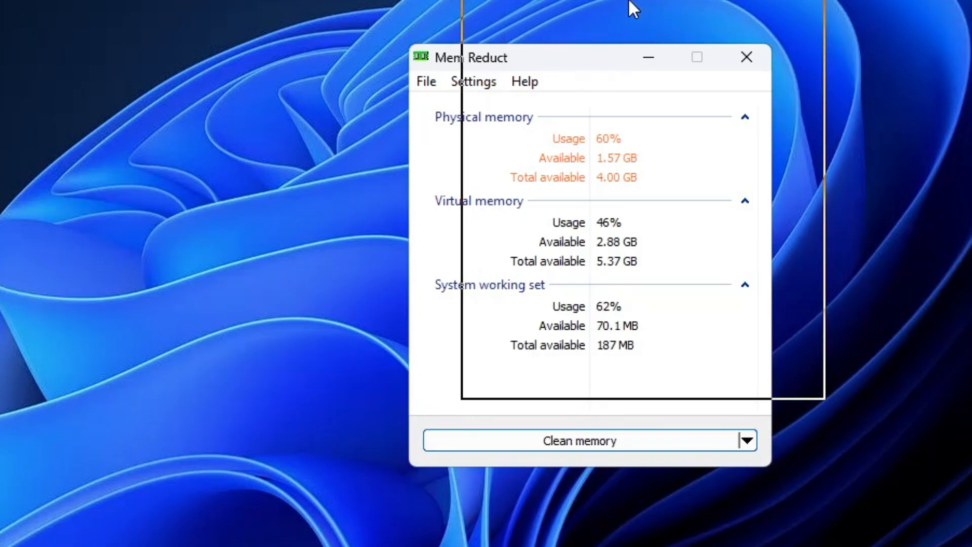
{"action": "left_click_drag", "start_coordinate": [634, 8], "coordinate": [758, 37]}
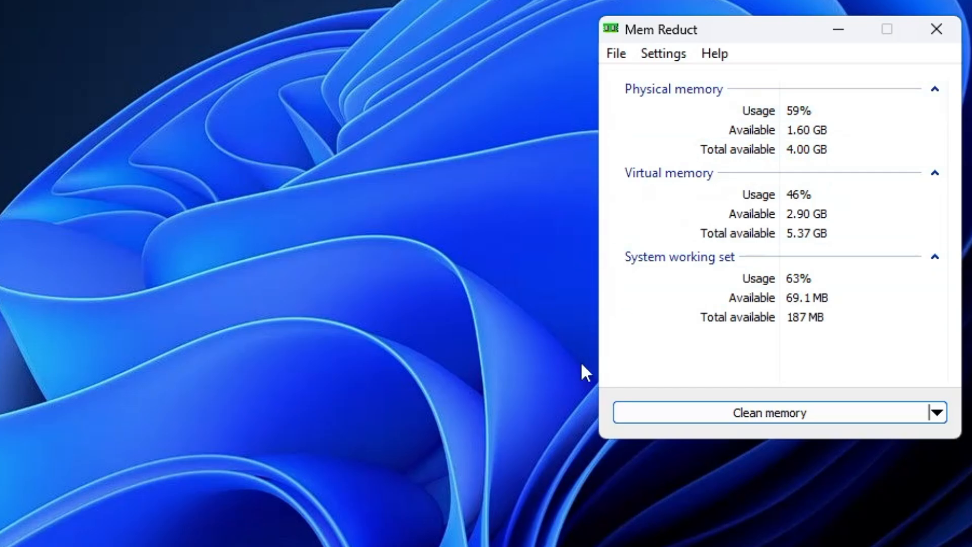
{"action": "key", "text": "super+x"}
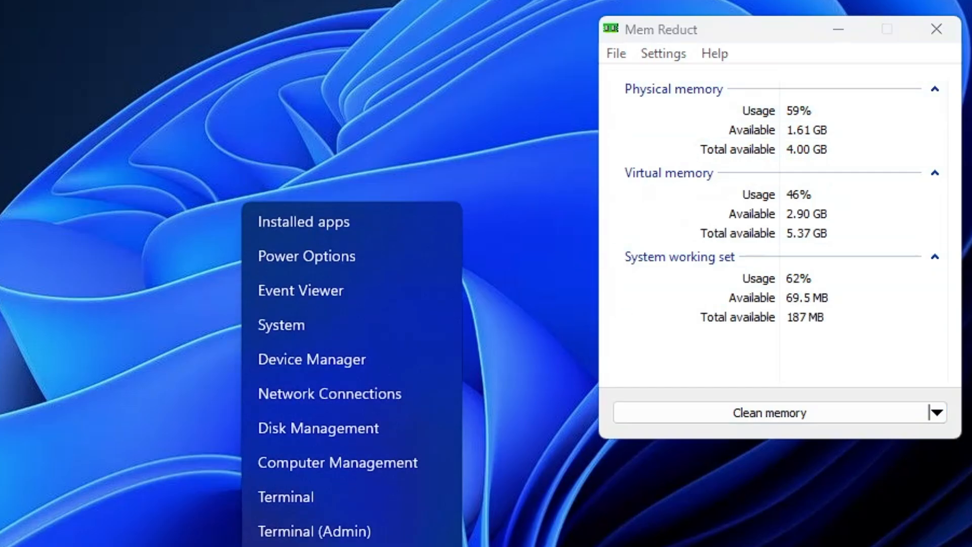
{"action": "key", "text": "t"}
{"action": "left_click", "coordinate": [362, 94]}
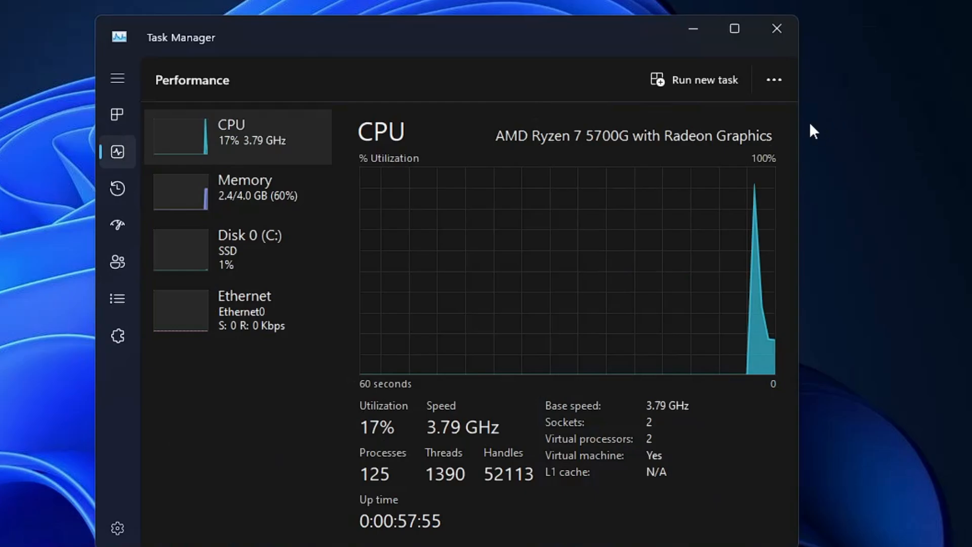
{"action": "left_click_drag", "start_coordinate": [801, 124], "coordinate": [630, 126]}
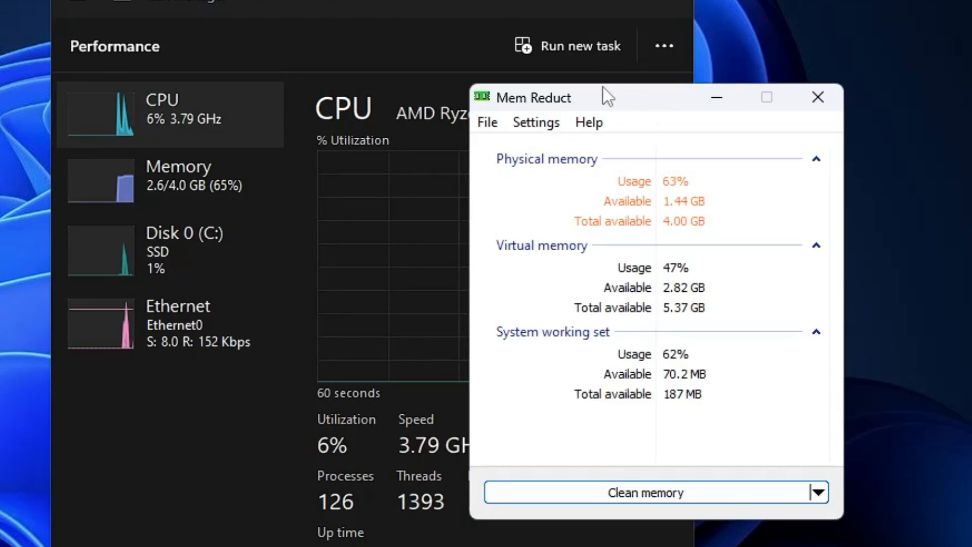
{"action": "left_click_drag", "start_coordinate": [631, 110], "coordinate": [486, 71]}
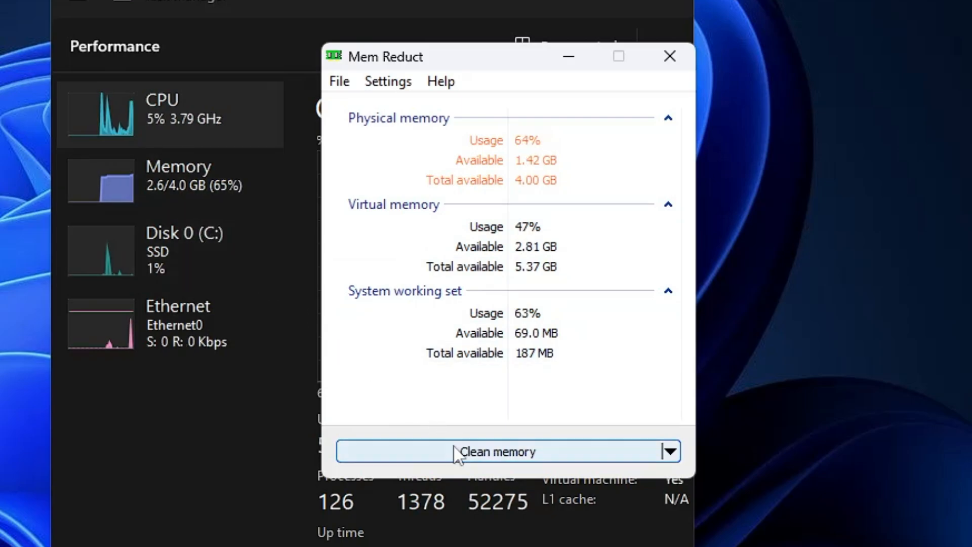
Step: Clean the system memory with Mem Reduct, confirming the operation, and close the Mem Reduct window
{"action": "left_click", "coordinate": [484, 457]}
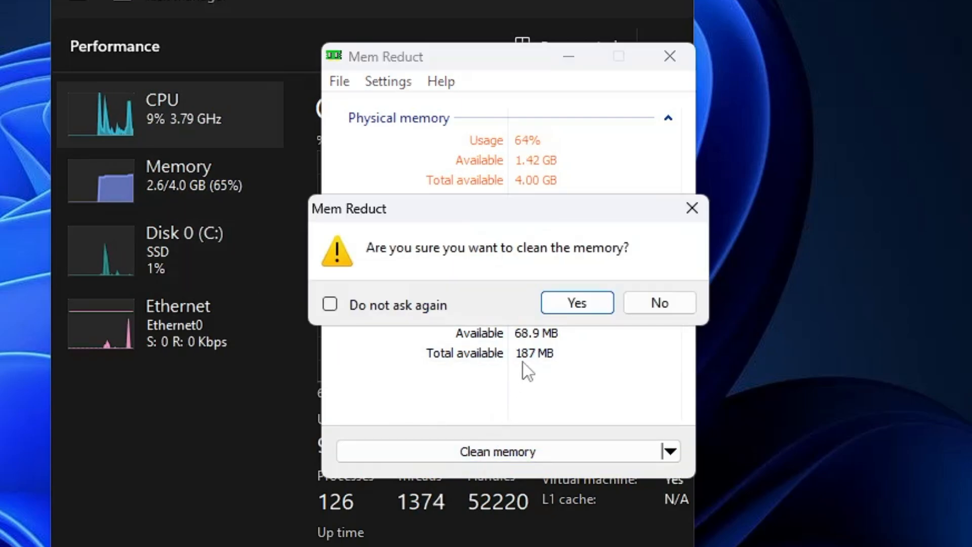
{"action": "left_click", "coordinate": [580, 307]}
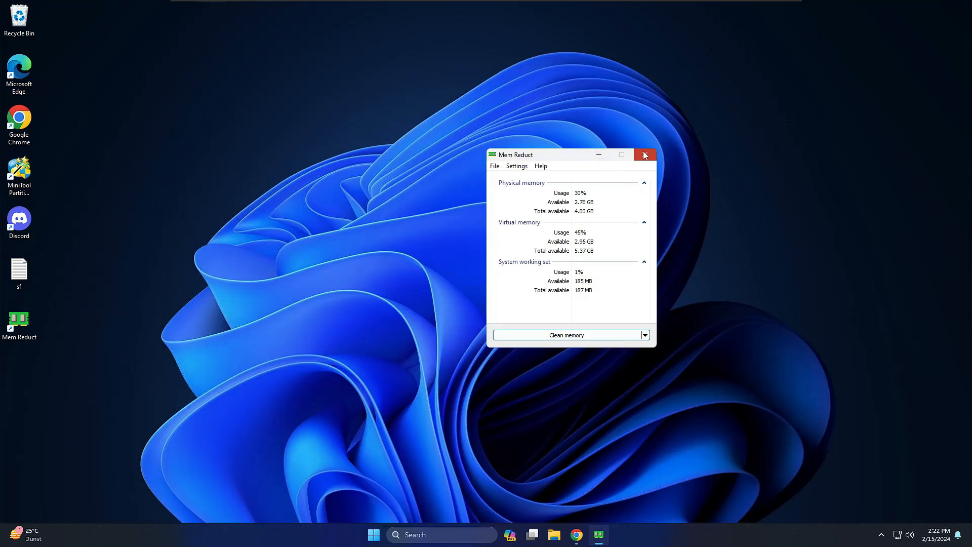
{"action": "left_click", "coordinate": [645, 154]}
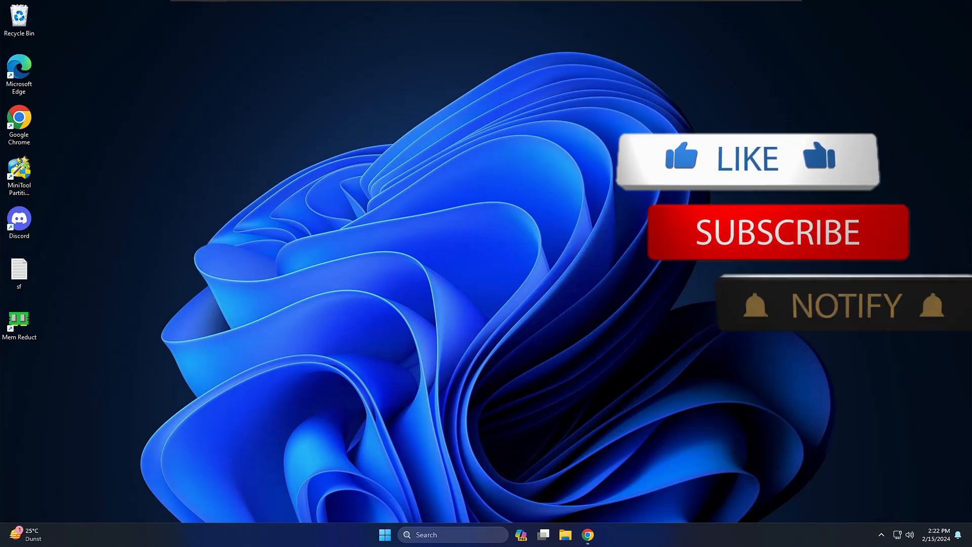